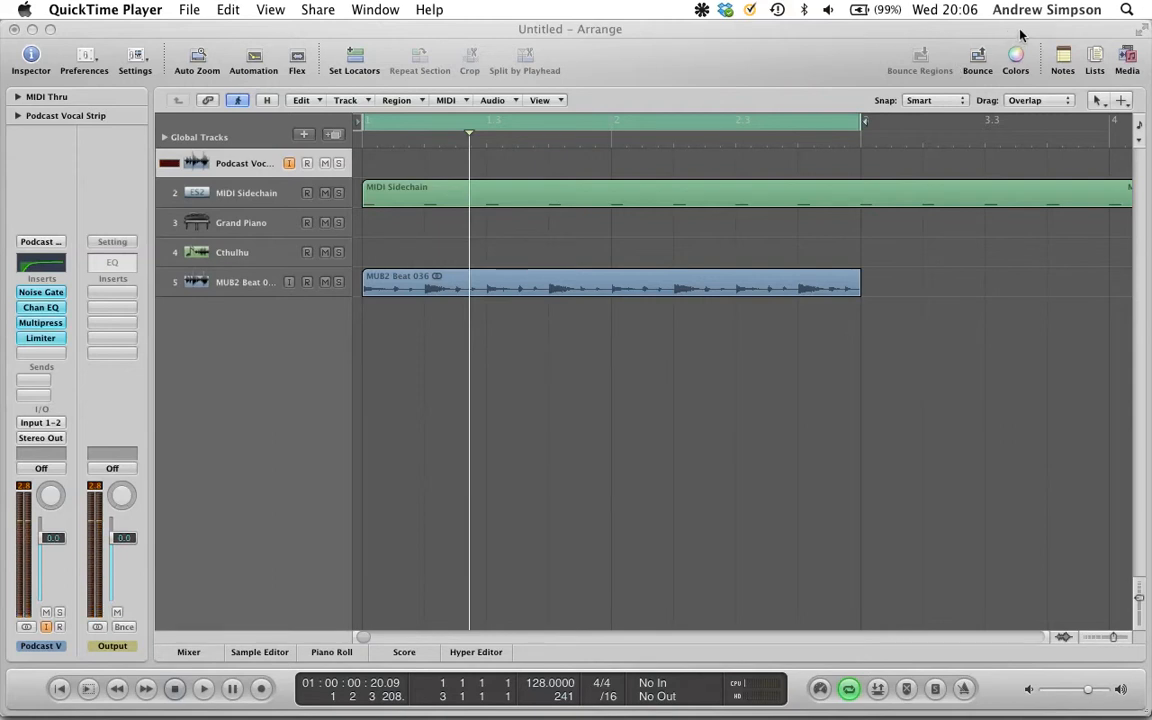
- Open the Channel EQ insert on the MUB2 Beat 036 track to view it, then close it
{"action": "left_click", "coordinate": [968, 270]}
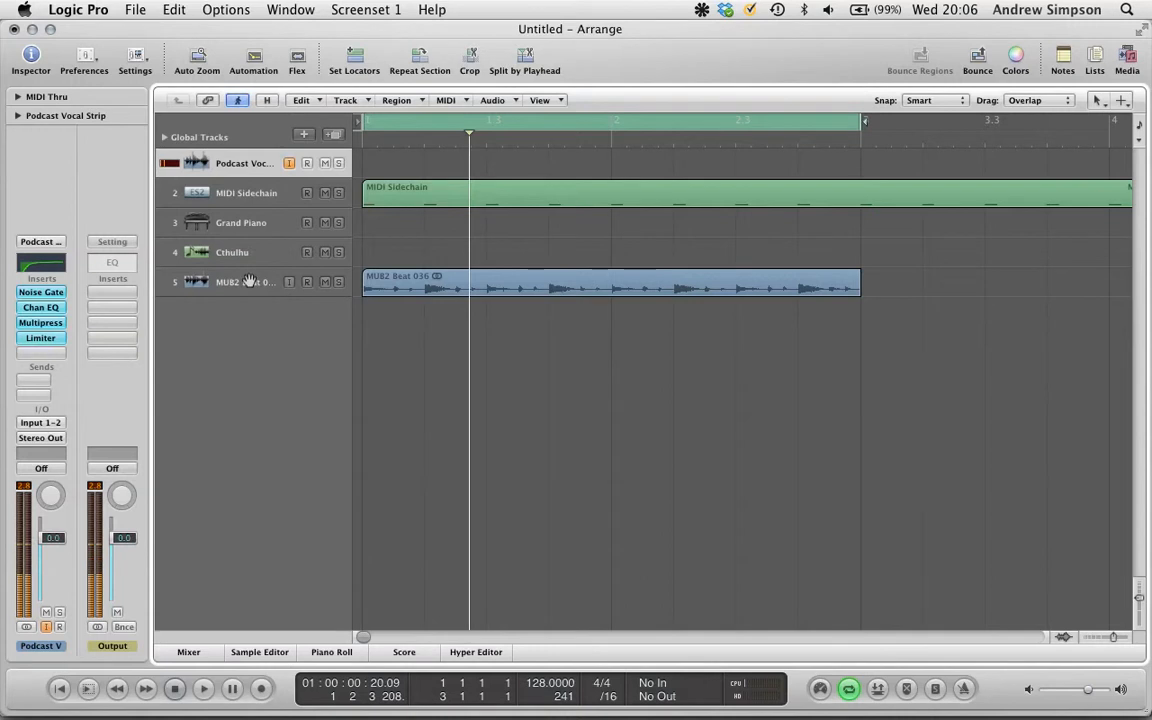
{"action": "left_click", "coordinate": [194, 290]}
{"action": "left_click", "coordinate": [41, 292]}
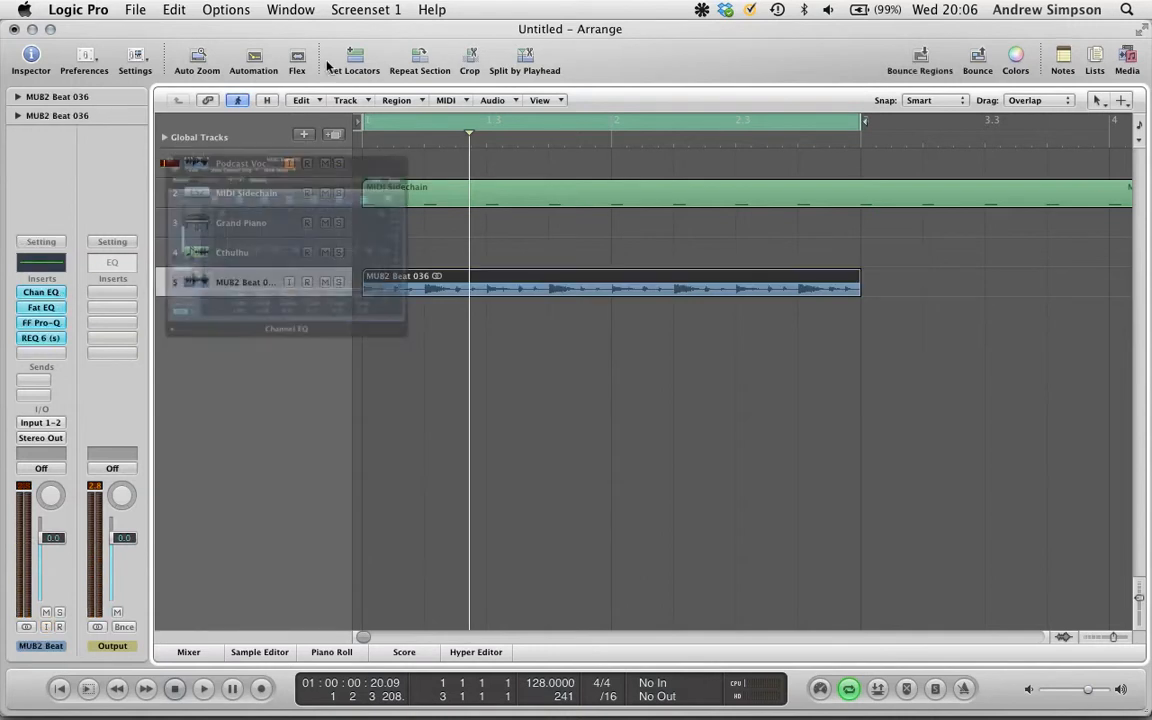
{"action": "left_click_drag", "start_coordinate": [318, 76], "coordinate": [668, 44]}
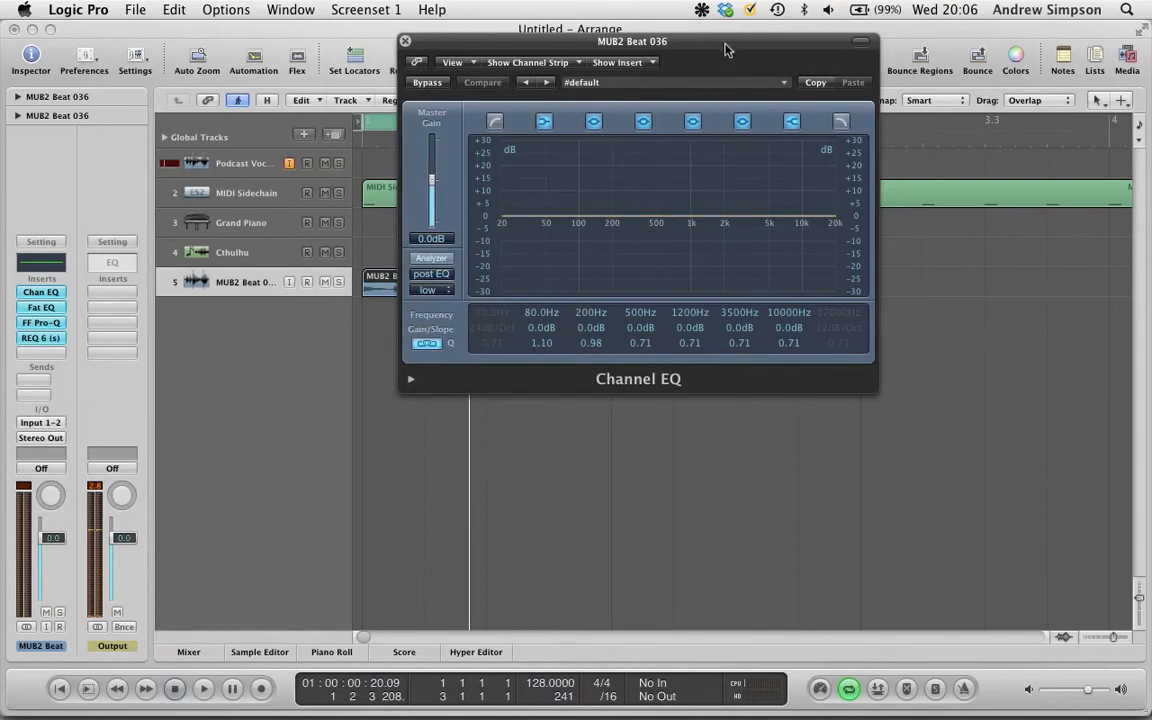
{"action": "left_click_drag", "start_coordinate": [727, 50], "coordinate": [647, 20]}
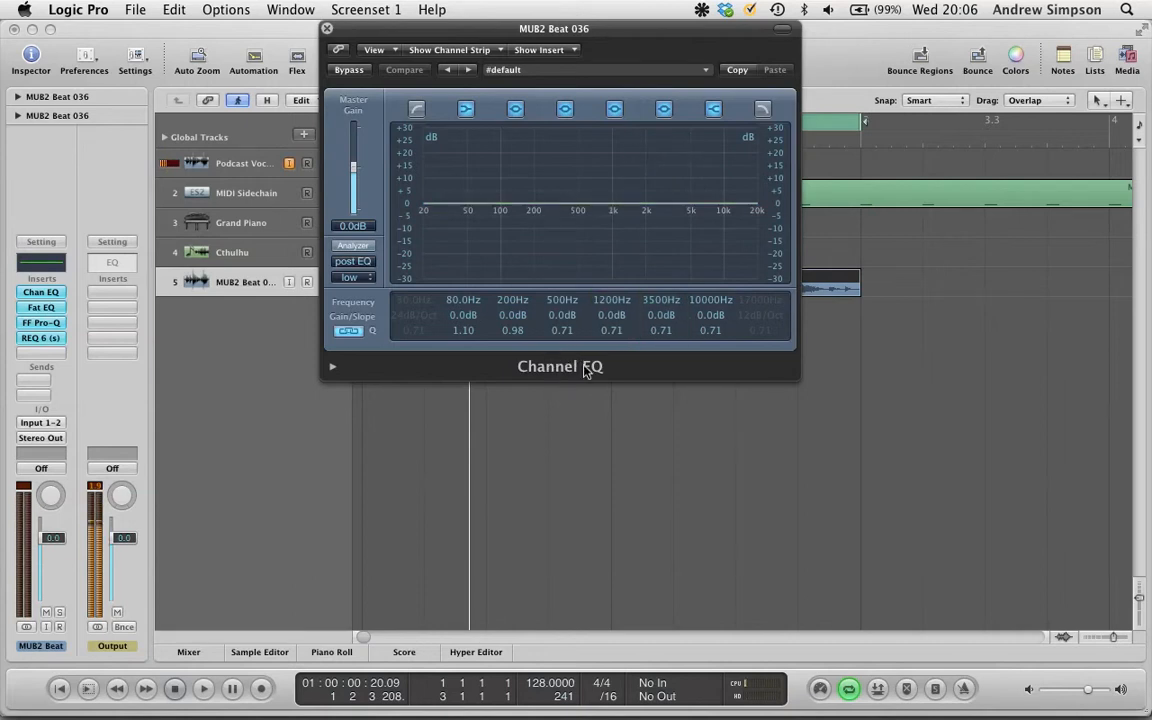
{"action": "left_click", "coordinate": [326, 30]}
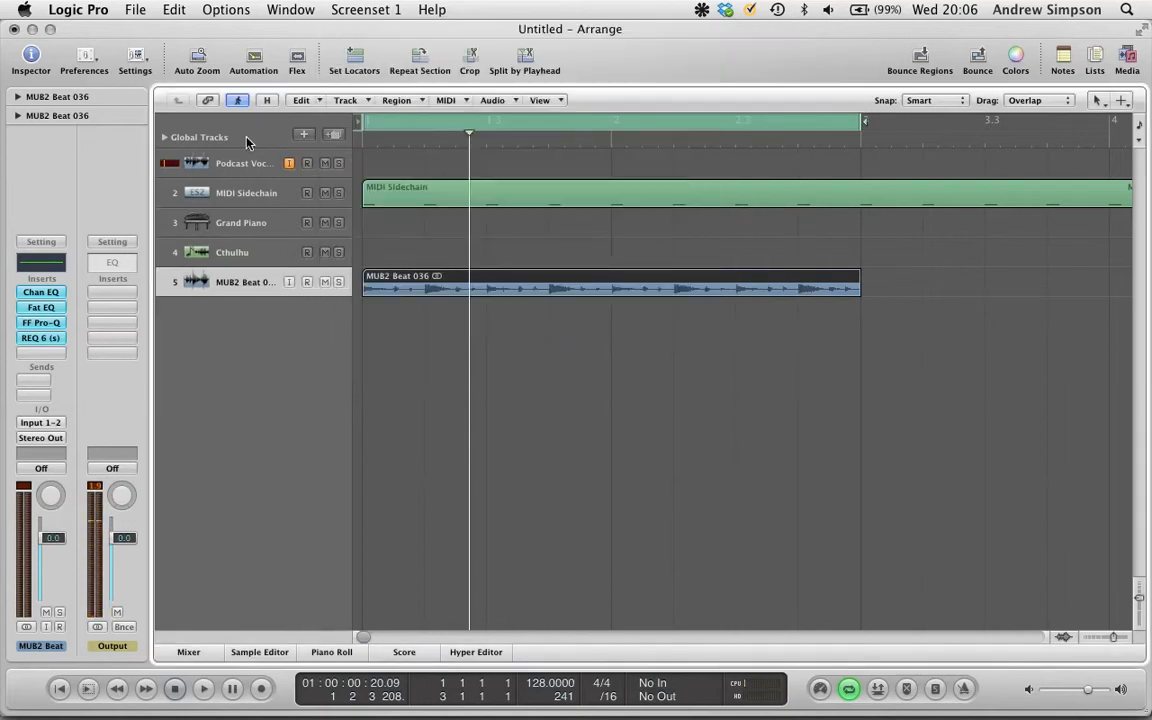
- Open the Fat EQ insert on the same track to view it, then close it
{"action": "left_click", "coordinate": [40, 308]}
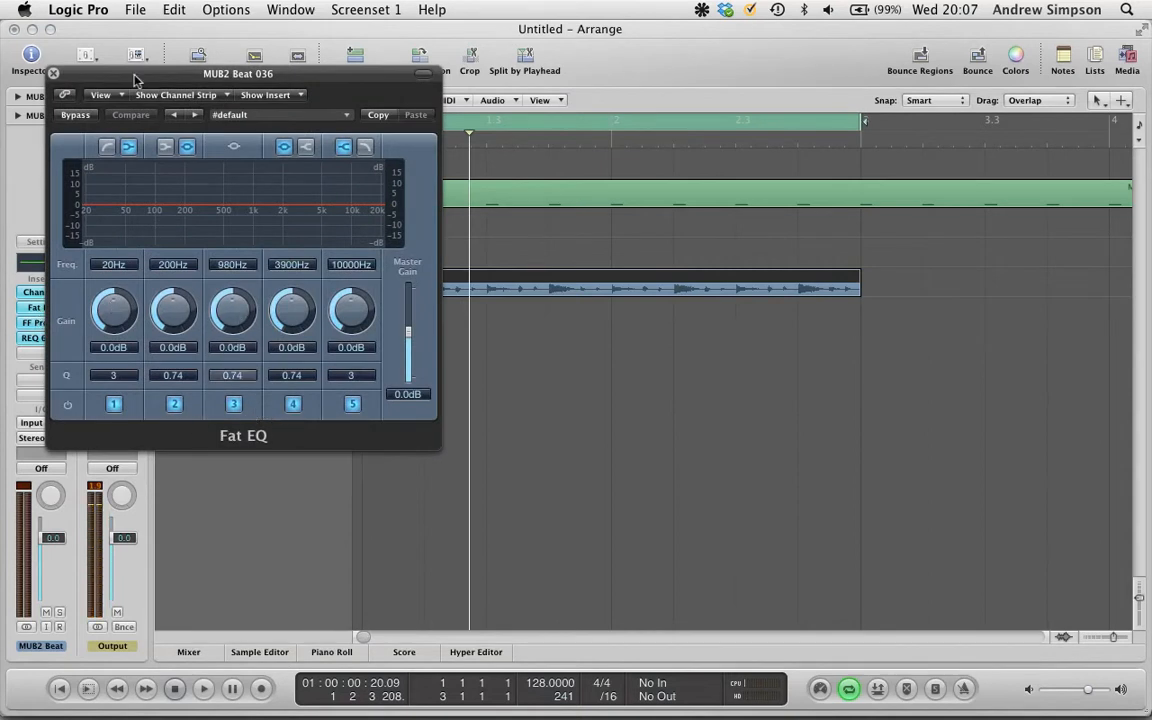
{"action": "left_click_drag", "start_coordinate": [133, 77], "coordinate": [320, 34]}
{"action": "left_click", "coordinate": [238, 31]}
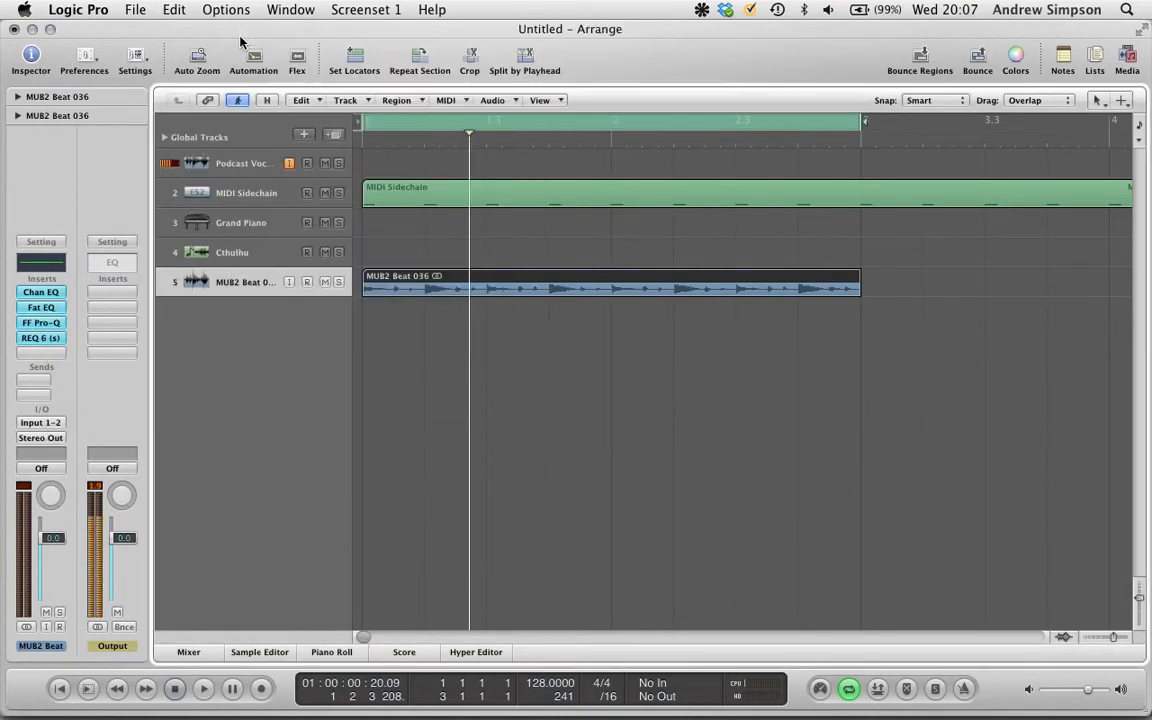
- Open the FF Pro-Q insert on the same track to view it, then close it
{"action": "left_click", "coordinate": [40, 323]}
{"action": "left_click_drag", "start_coordinate": [309, 80], "coordinate": [496, 35]}
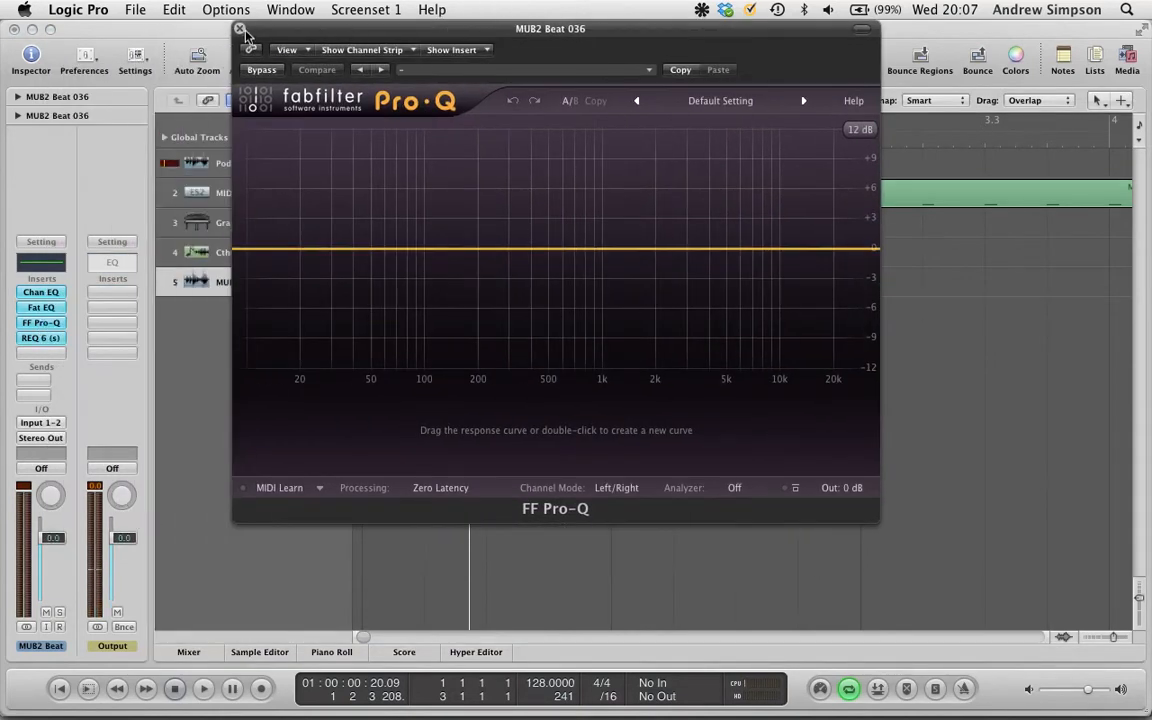
{"action": "left_click", "coordinate": [239, 29]}
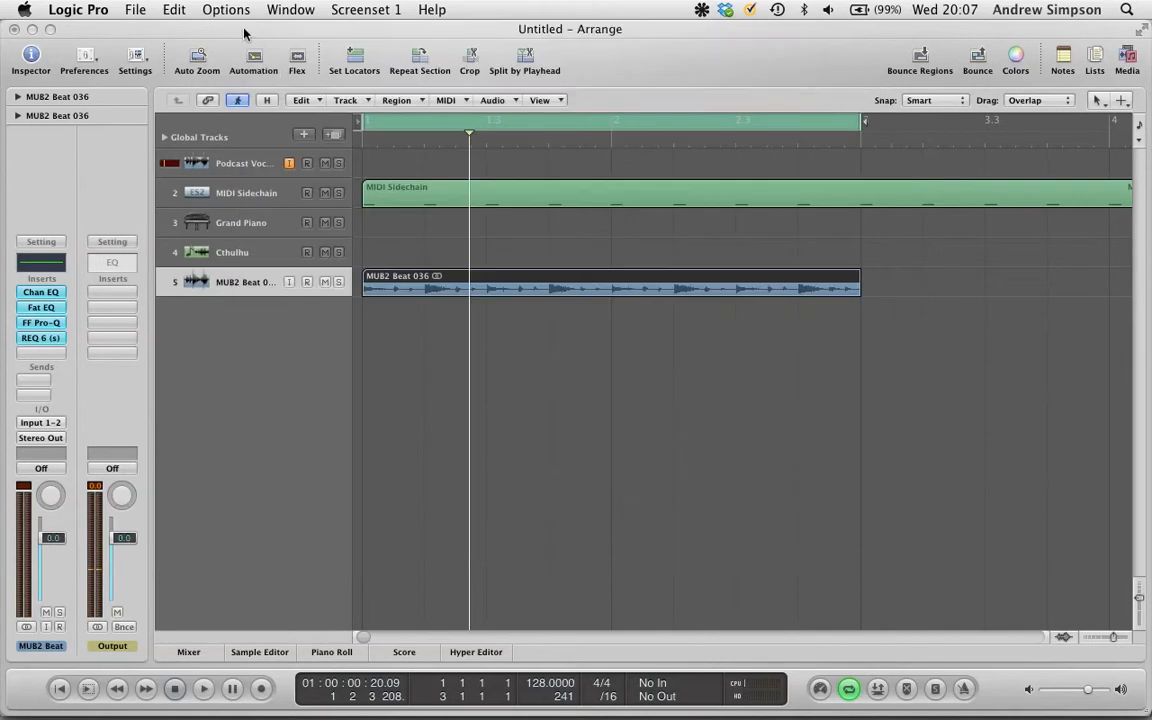
- Open the REQ 6 (s) insert on the same track to view it, then close it
{"action": "left_click", "coordinate": [52, 340]}
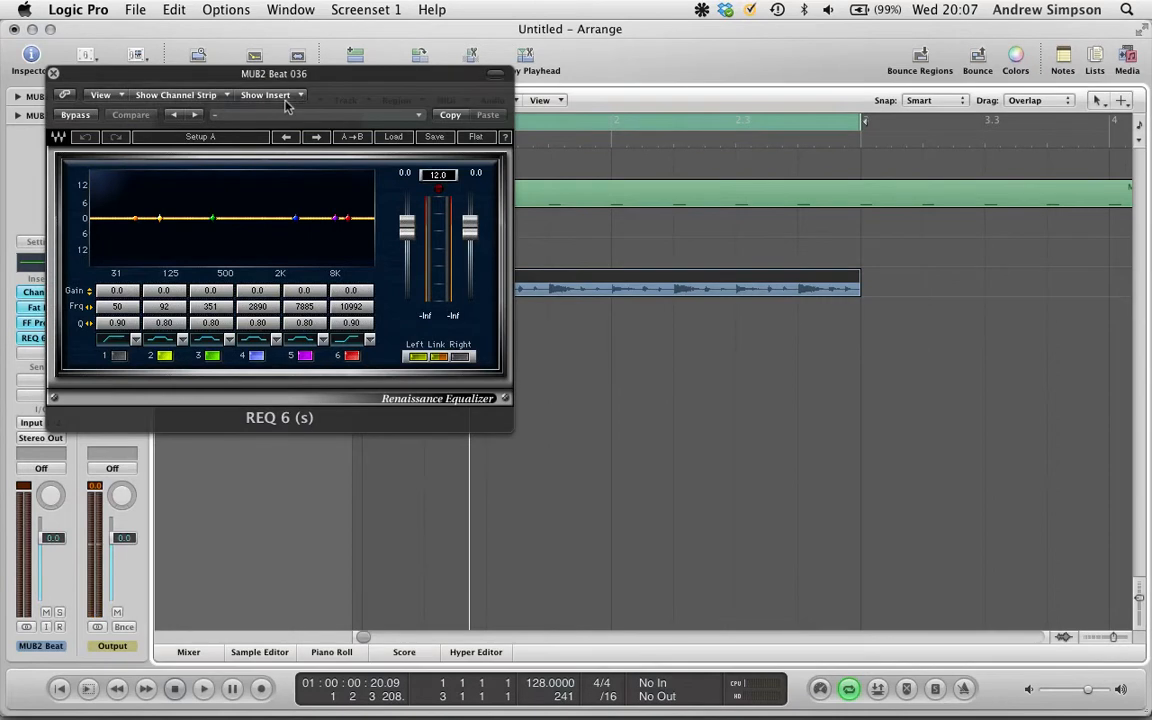
{"action": "left_click_drag", "start_coordinate": [285, 75], "coordinate": [575, 30]}
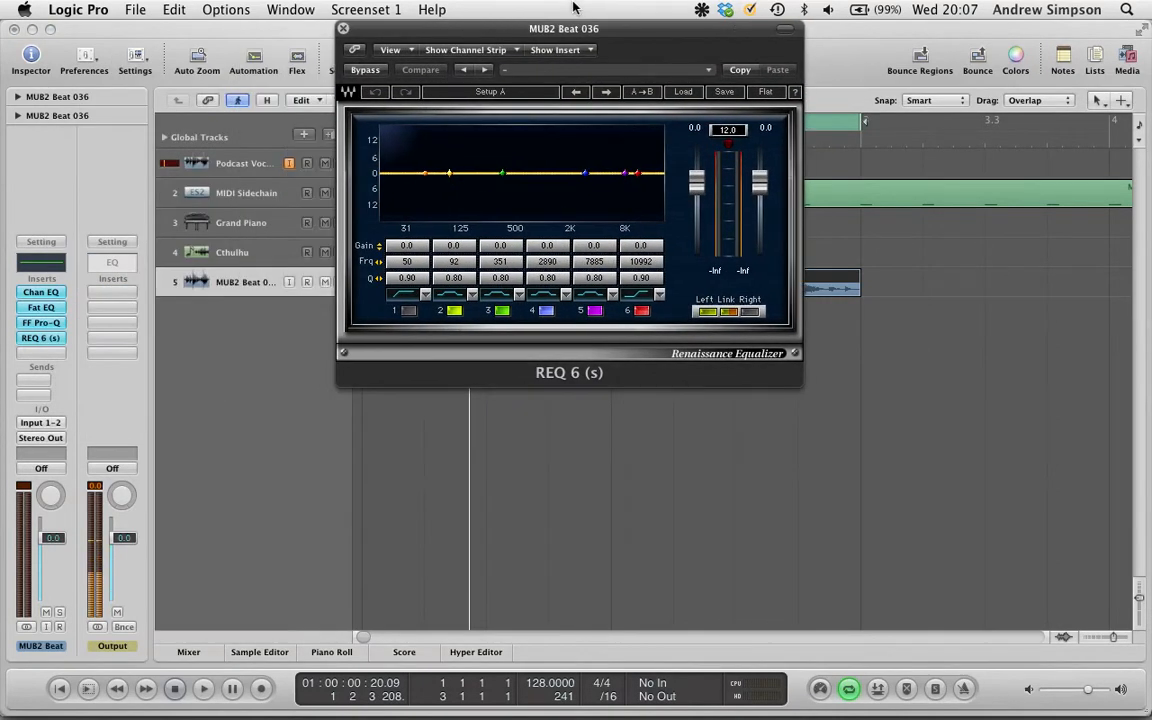
{"action": "left_click", "coordinate": [343, 29]}
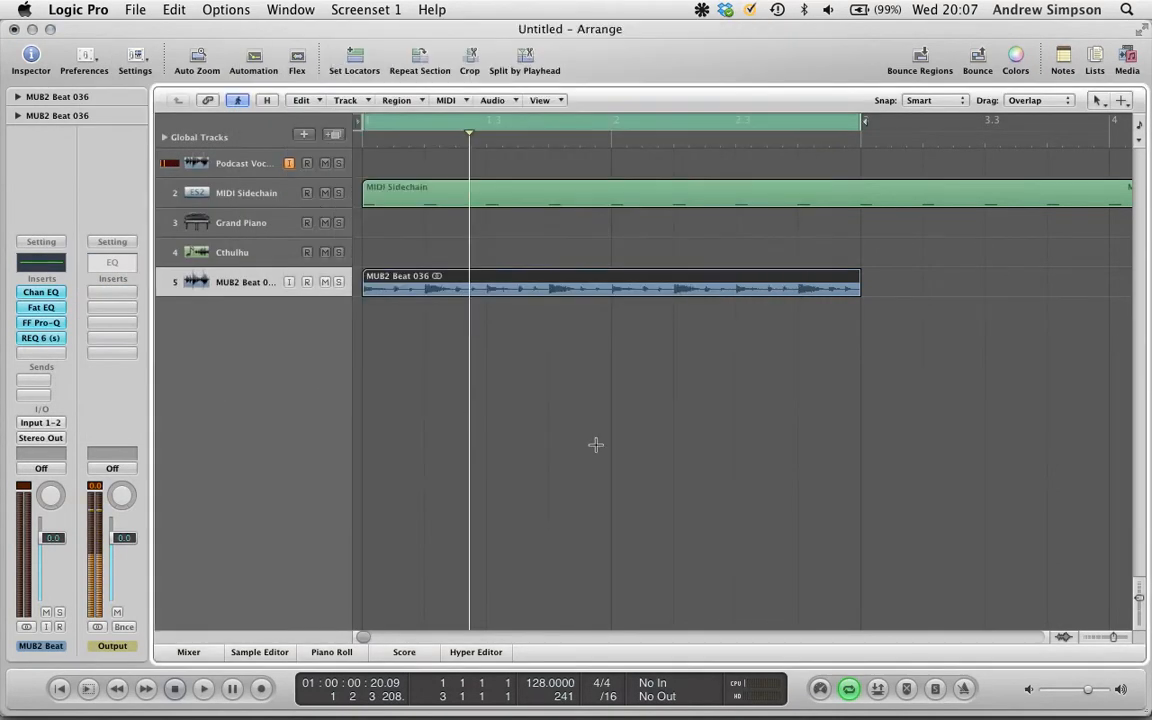
- Switch to Live to view its EQ Eight device, then switch back to Logic Pro
{"action": "key", "text": "super+Tab"}
{"action": "key", "text": "super+Tab"}
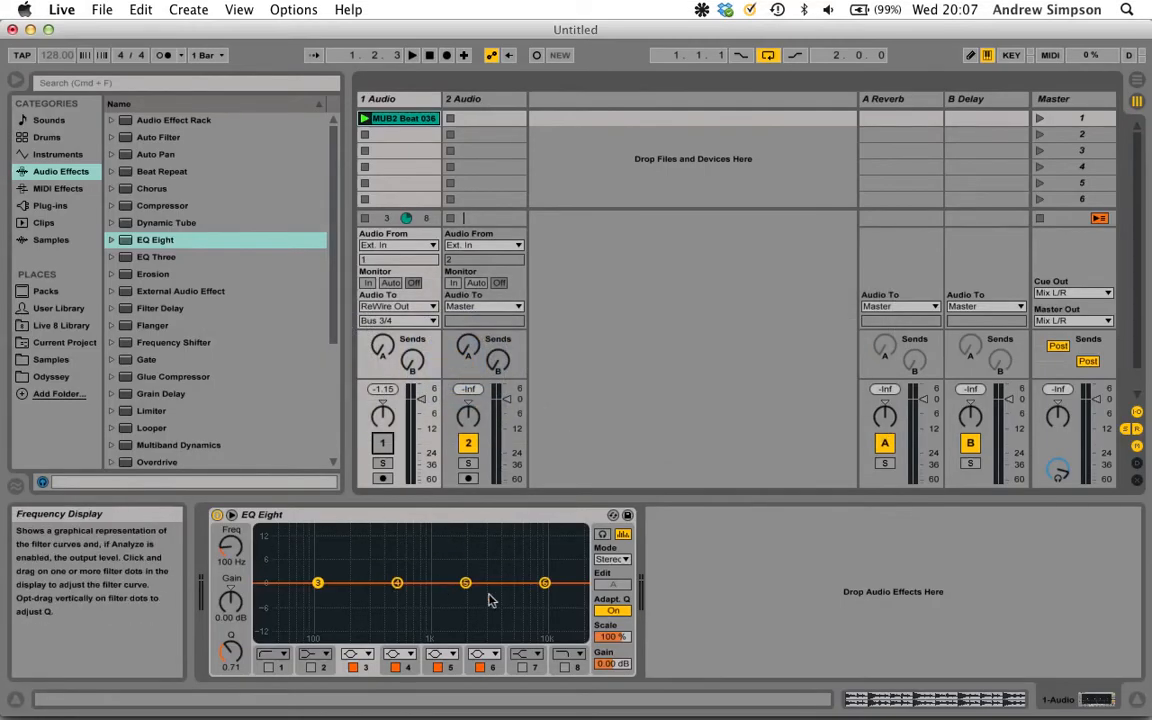
{"action": "key", "text": "super+Tab"}
{"action": "key", "text": "super+Tab"}
{"action": "key", "text": "super+Tab"}
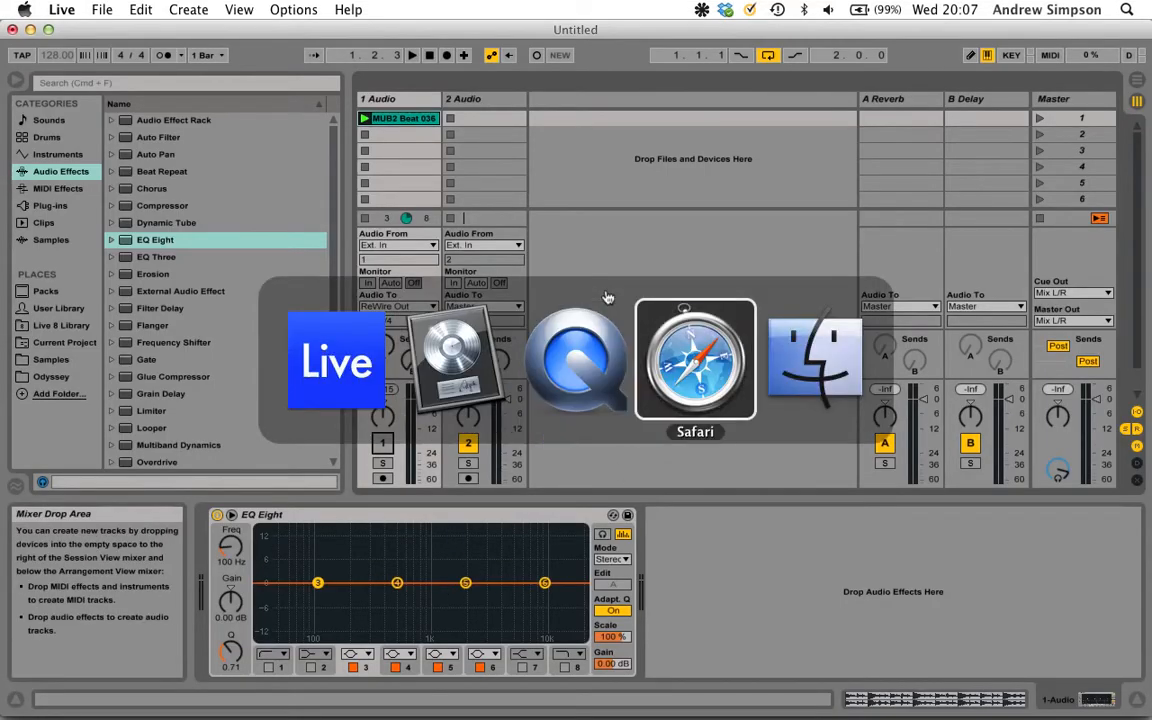
{"action": "key", "text": "super+shift+Tab"}
{"action": "key", "text": "super+shift+Tab"}
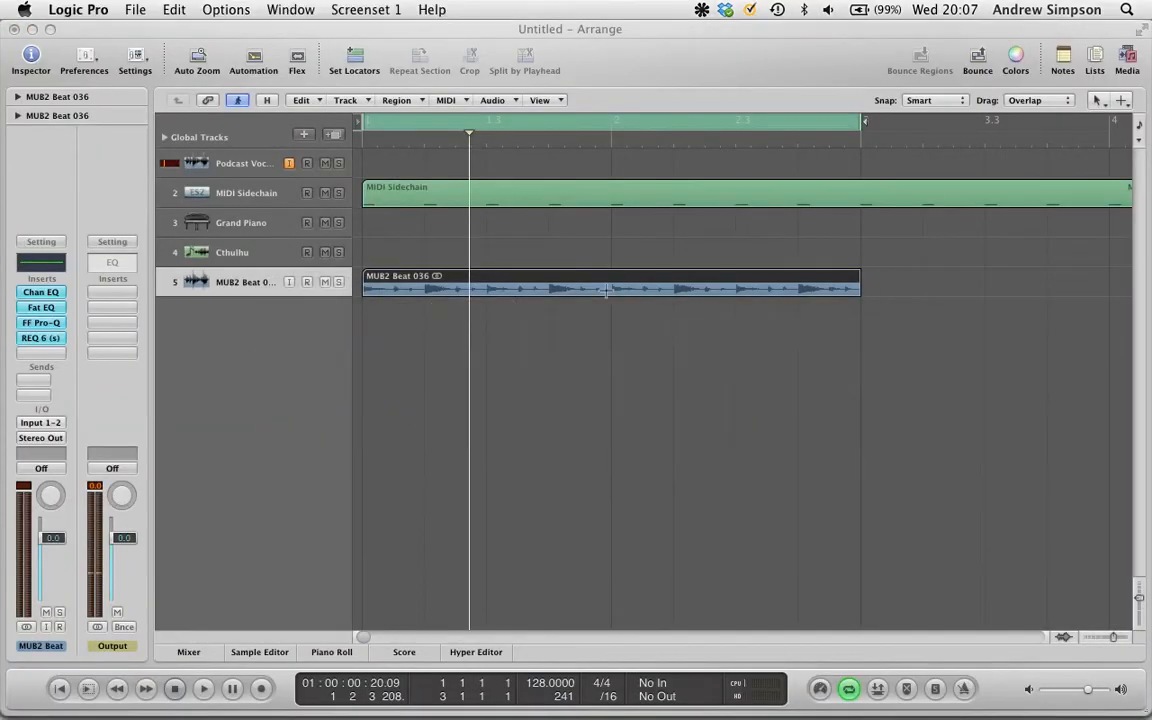
- Reopen the Channel EQ on the MUB2 Beat 036 track and turn on its Analyzer while playing the track
{"action": "left_click", "coordinate": [38, 293]}
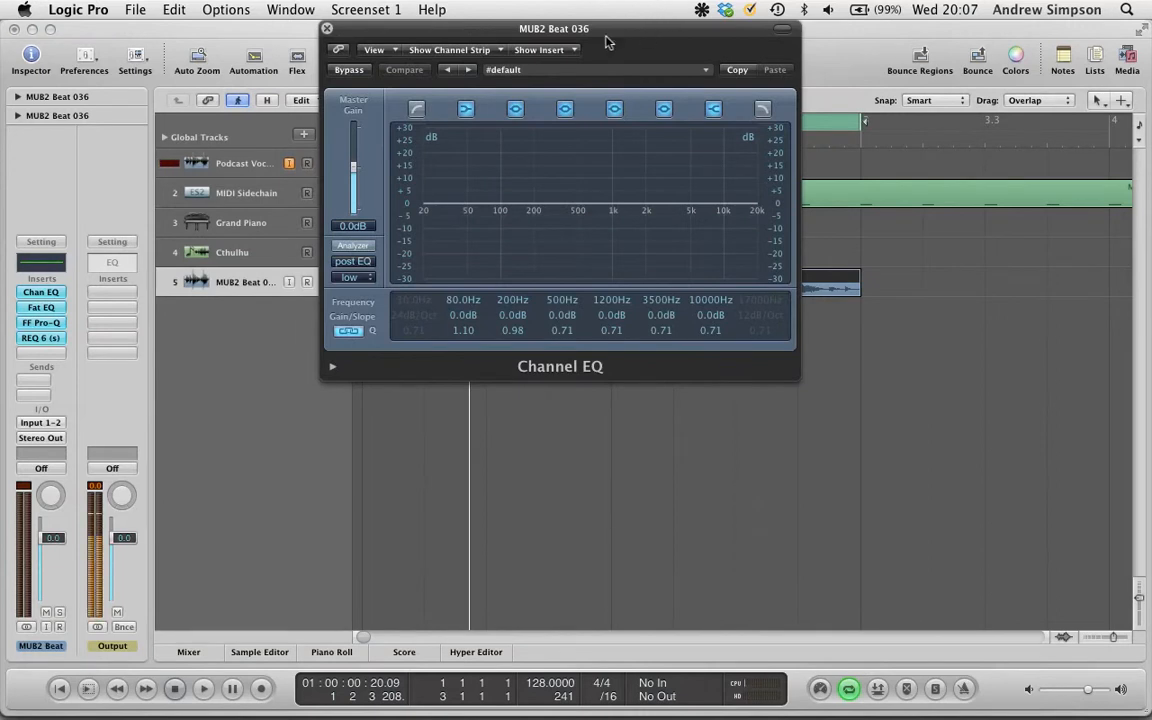
{"action": "left_click_drag", "start_coordinate": [613, 29], "coordinate": [647, 29]}
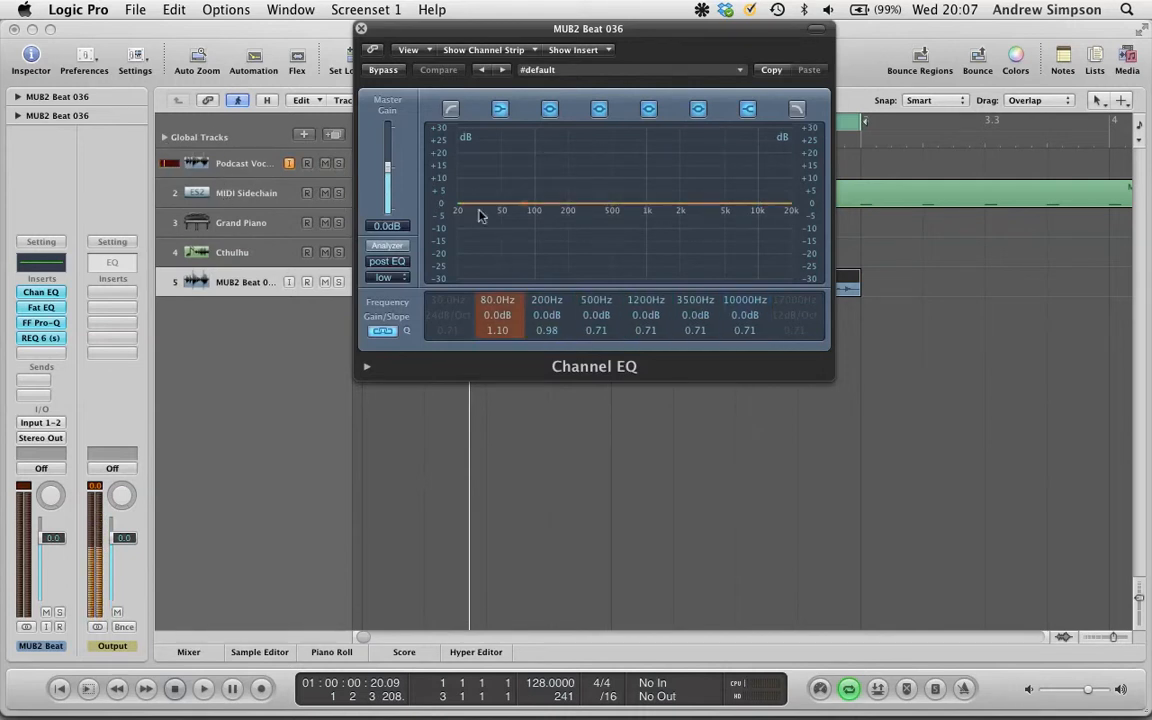
{"action": "left_click_drag", "start_coordinate": [464, 36], "coordinate": [865, 57]}
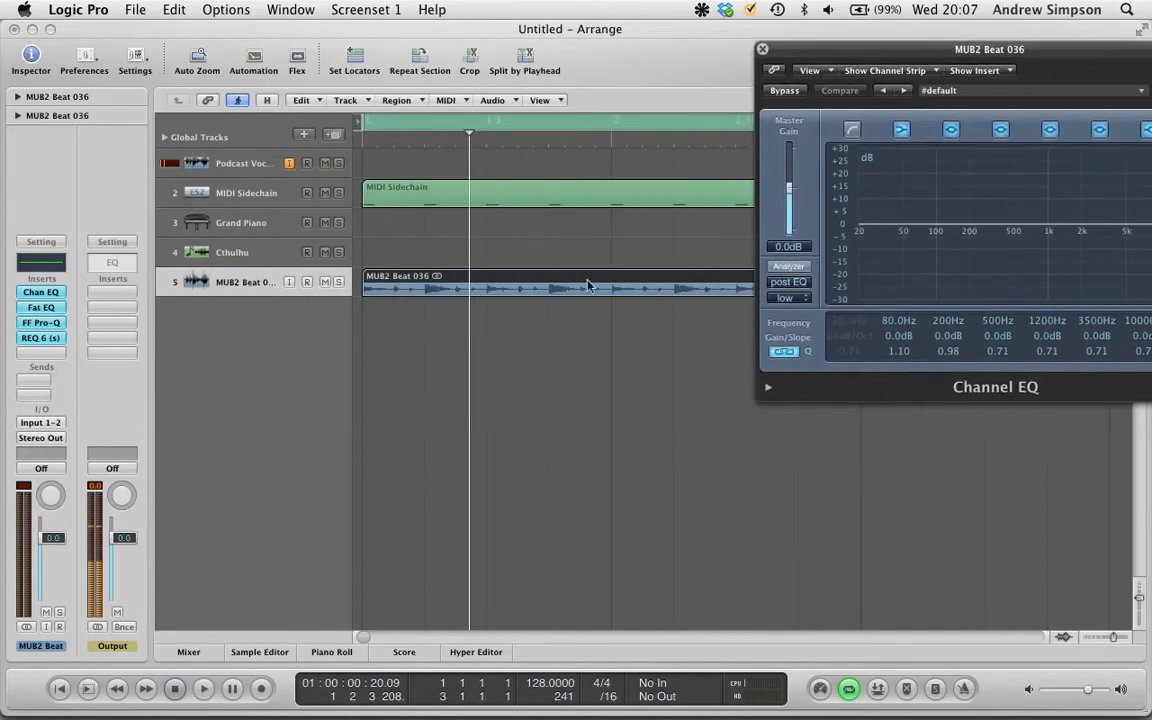
{"action": "left_click_drag", "start_coordinate": [790, 49], "coordinate": [407, 28]}
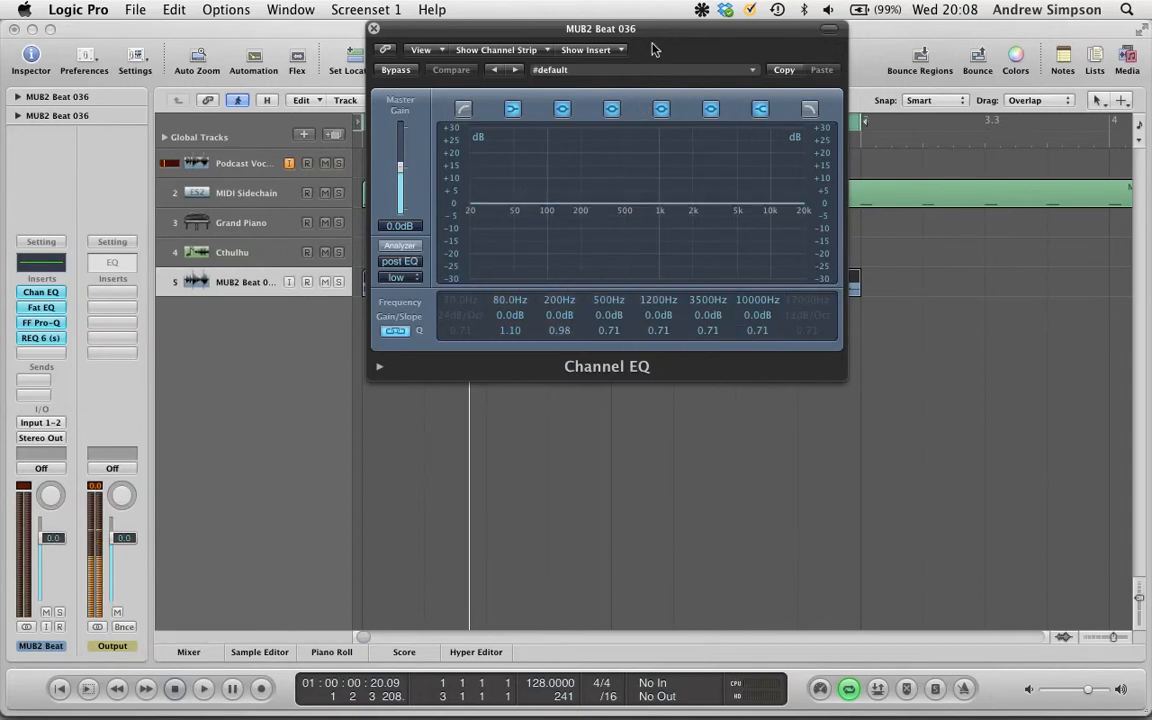
{"action": "key", "text": "space"}
{"action": "left_click_drag", "start_coordinate": [663, 35], "coordinate": [623, 35]}
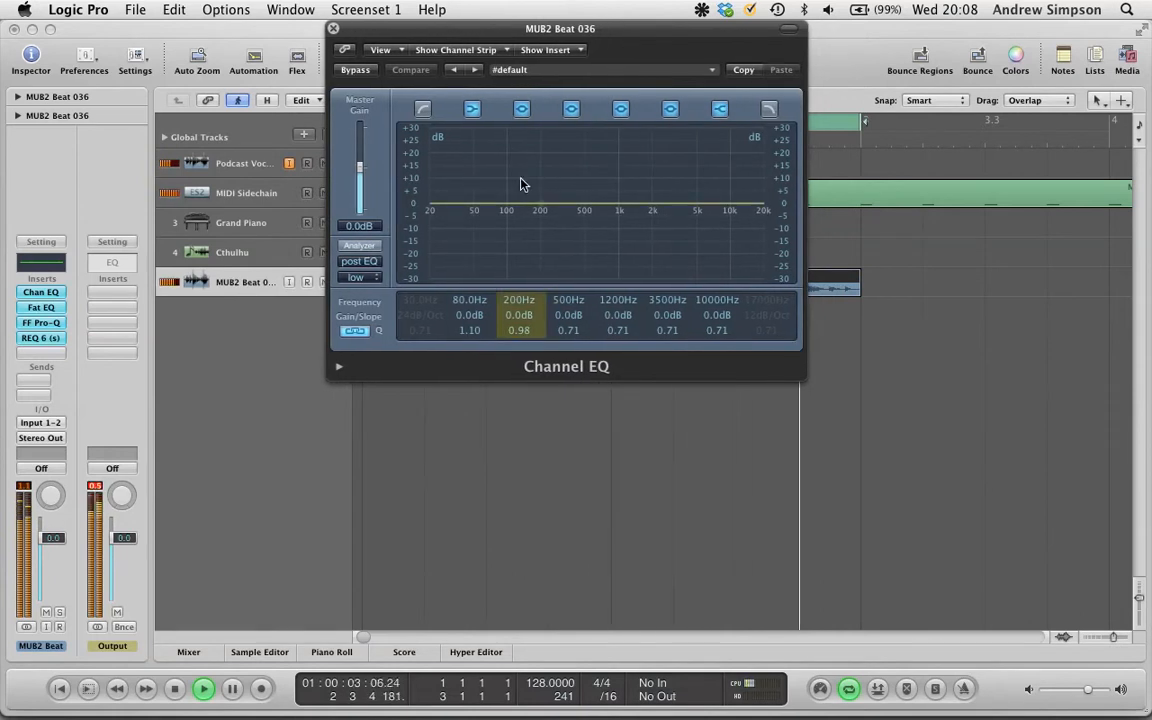
{"action": "left_click", "coordinate": [362, 246]}
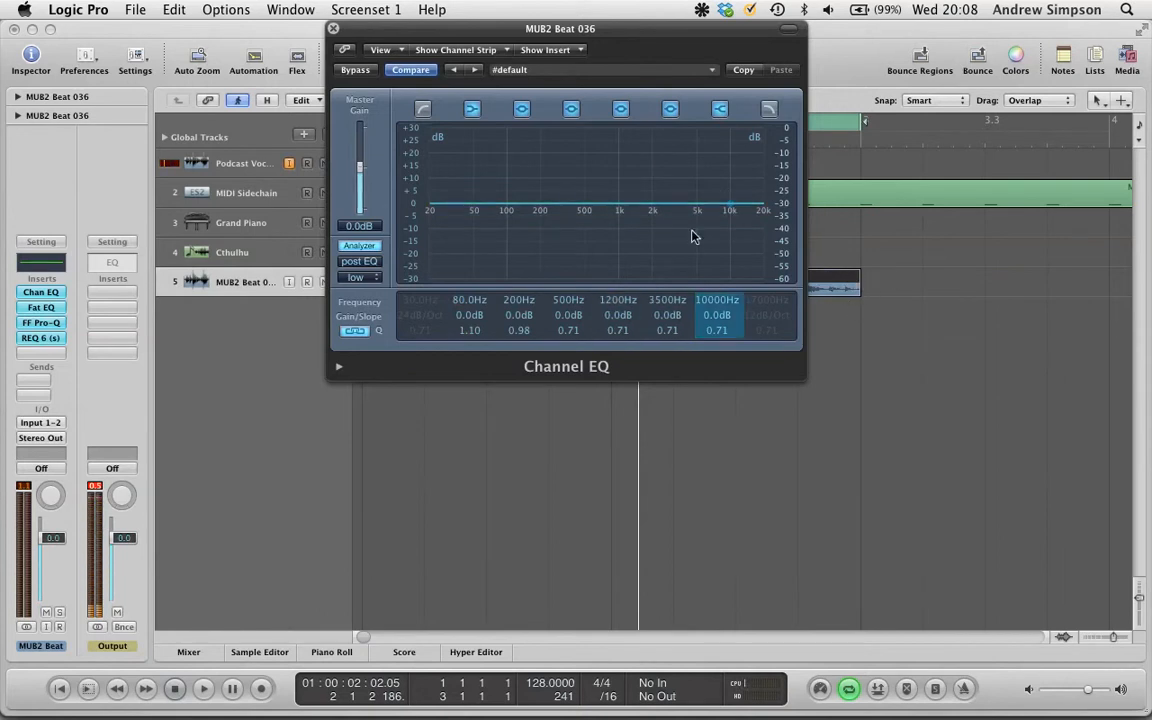
{"action": "key", "text": "space"}
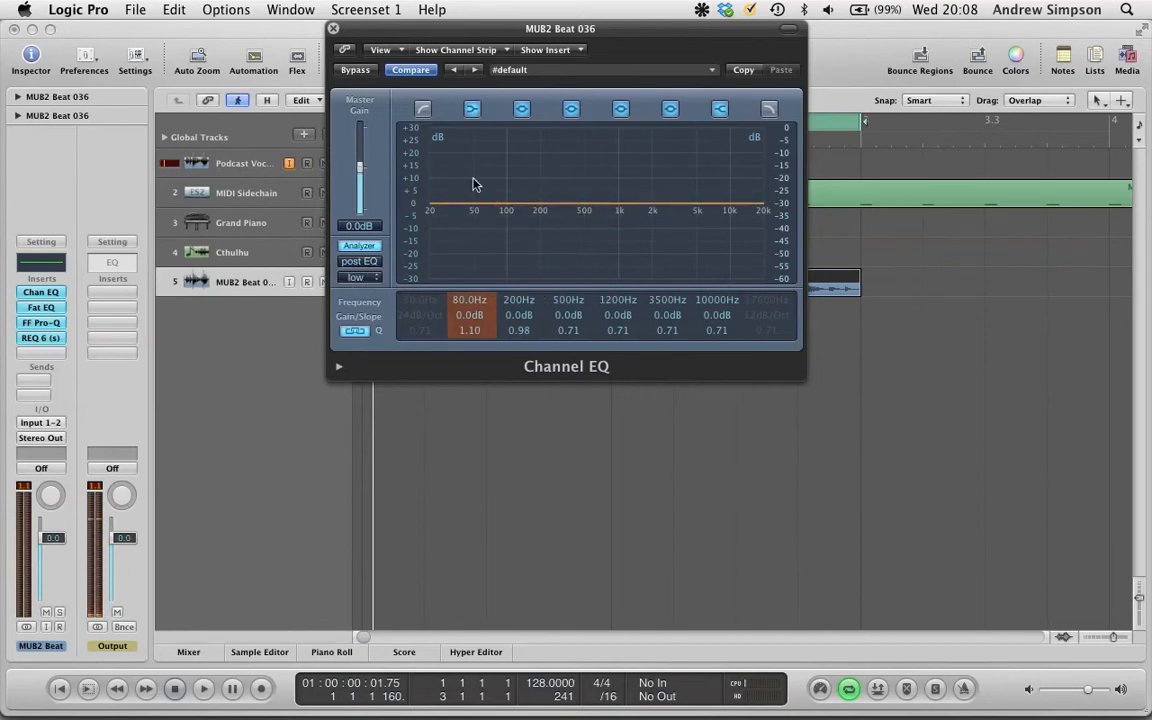
- Set the Channel EQ analyzer resolution to high (4096 points) and start playback
{"action": "left_click", "coordinate": [377, 280]}
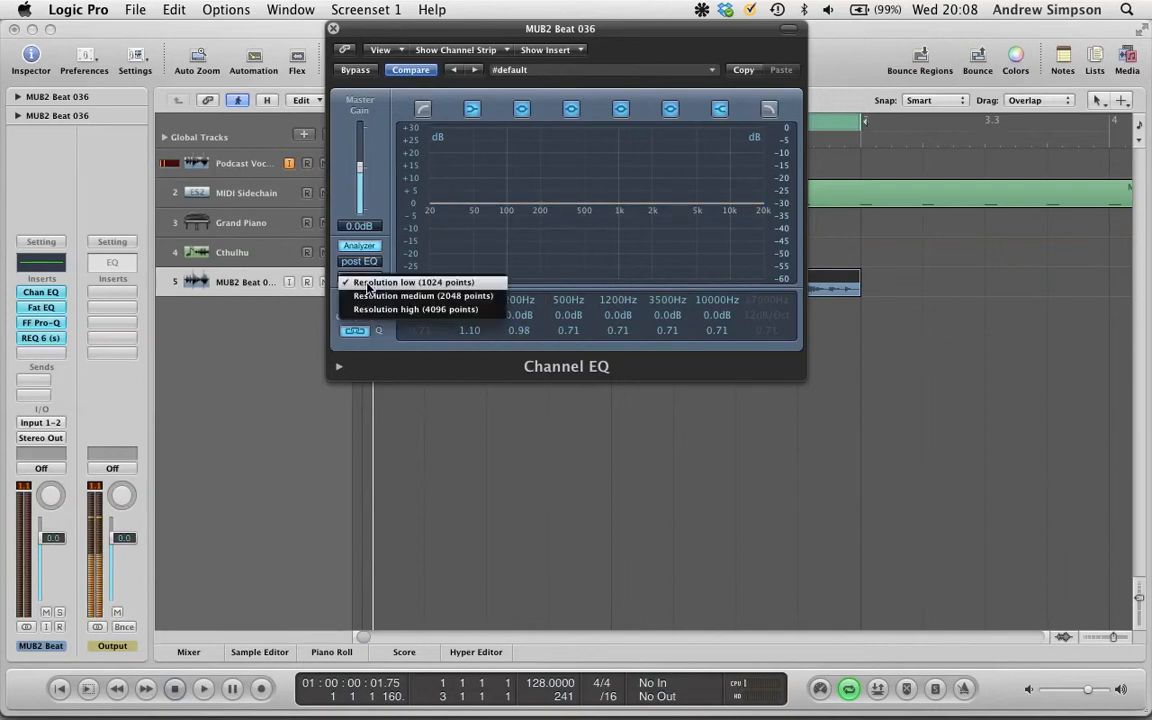
{"action": "left_click", "coordinate": [426, 310]}
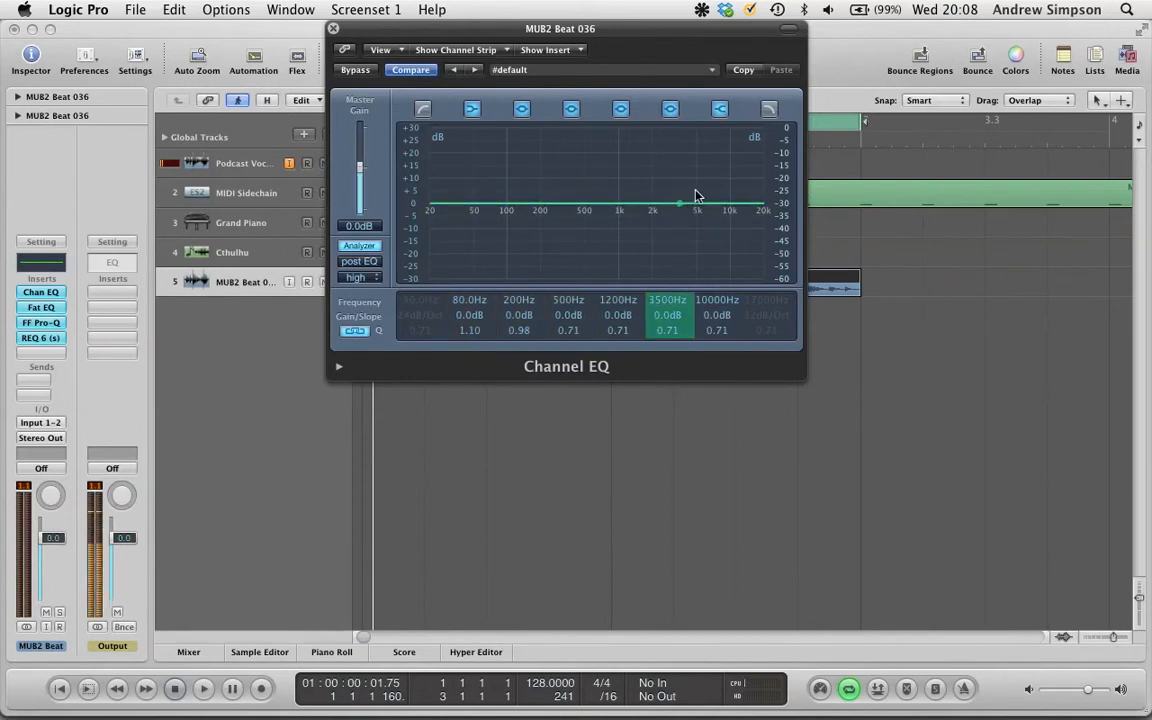
{"action": "key", "text": "space"}
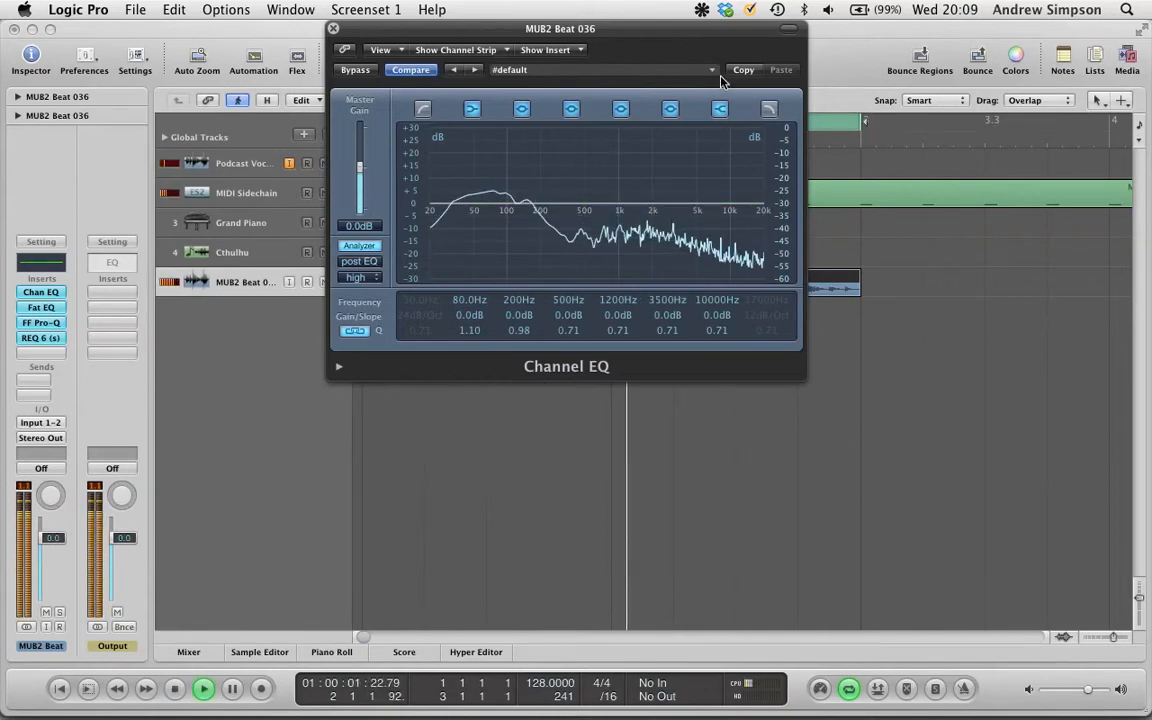
- Switch the analyzer resolution to low and then to medium (2048 points) during playback
{"action": "left_click", "coordinate": [372, 278]}
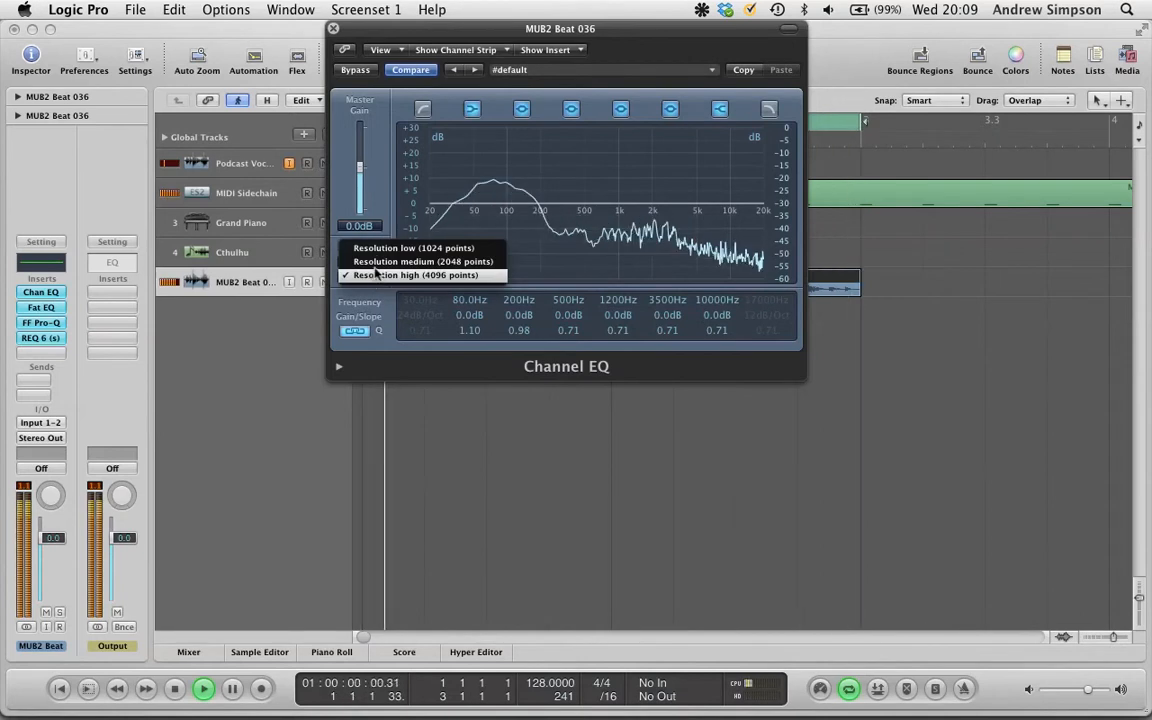
{"action": "left_click", "coordinate": [380, 249]}
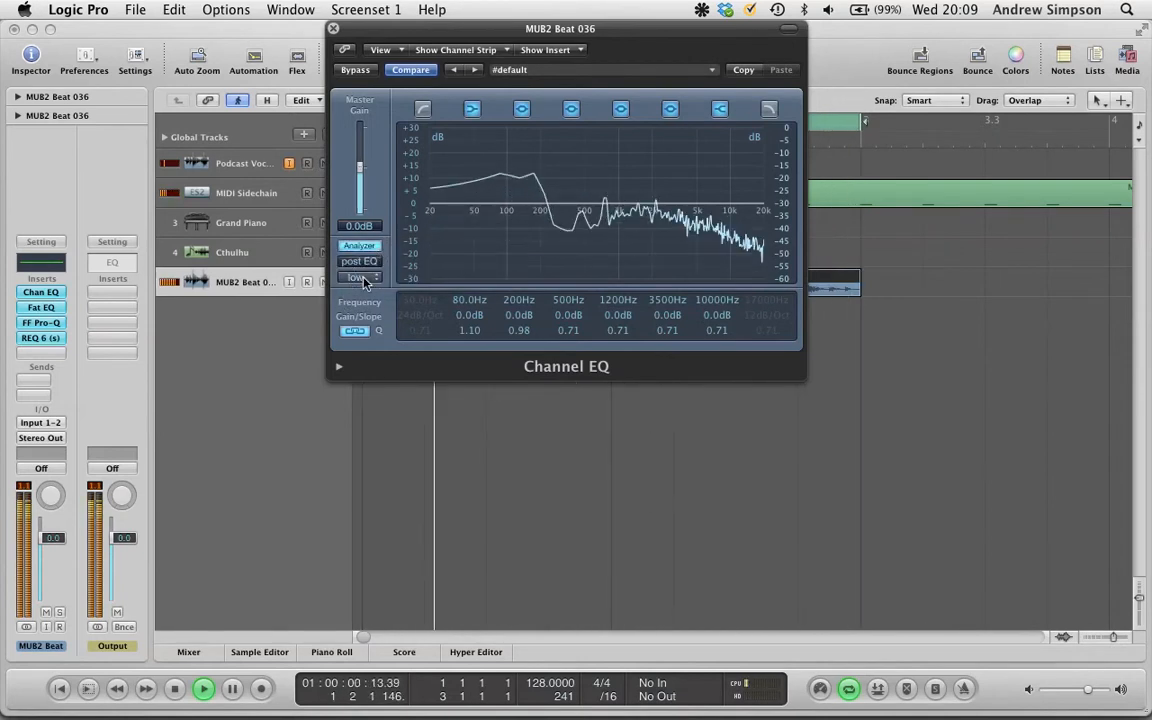
{"action": "left_click", "coordinate": [364, 280]}
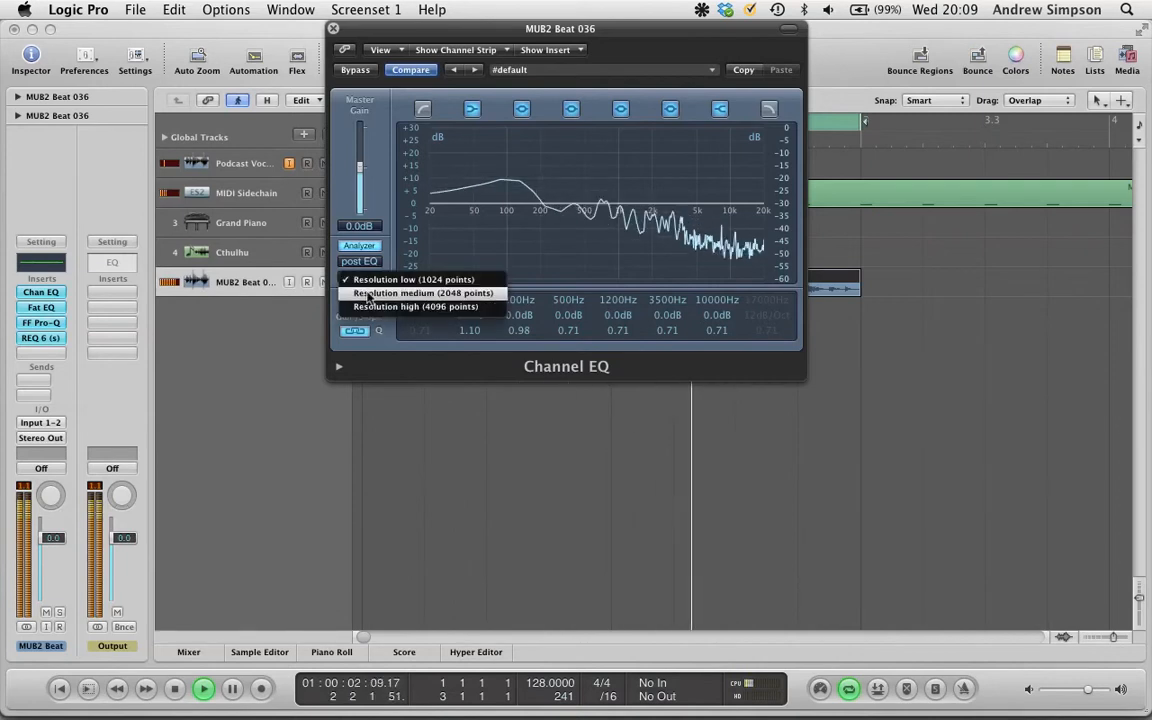
{"action": "left_click", "coordinate": [366, 292]}
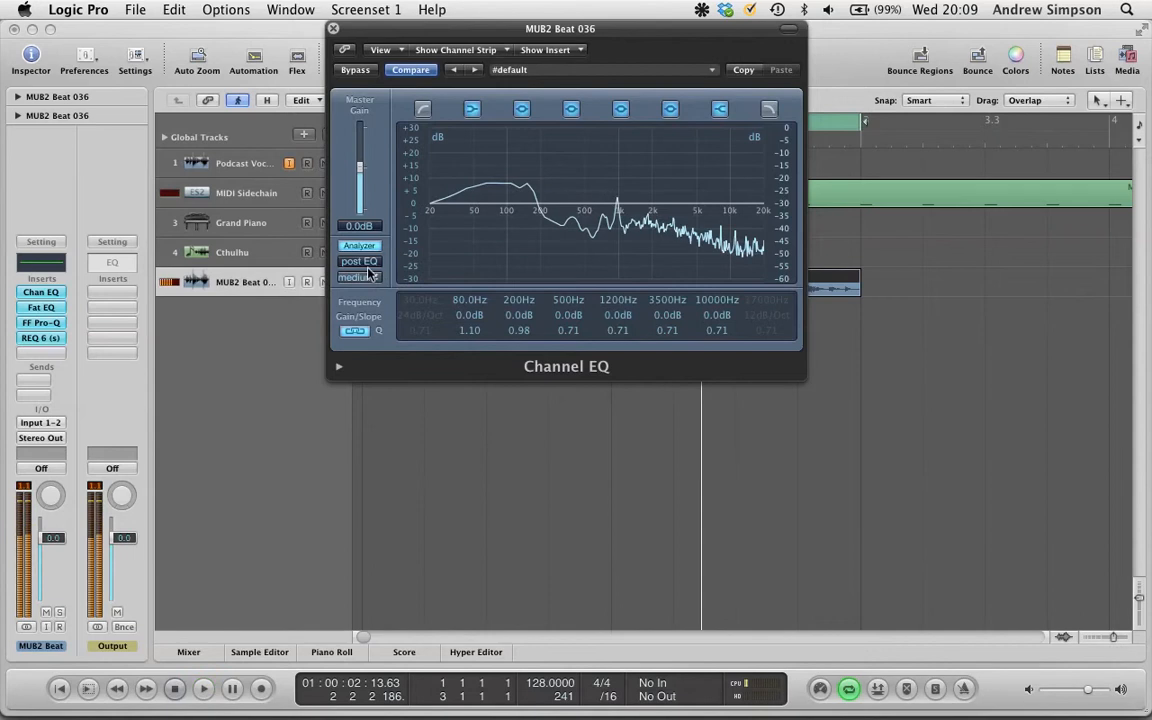
{"action": "key", "text": "space"}
- Set the analyzer resolution to low (1024 points), then to high (4096 points)
{"action": "left_click", "coordinate": [362, 278]}
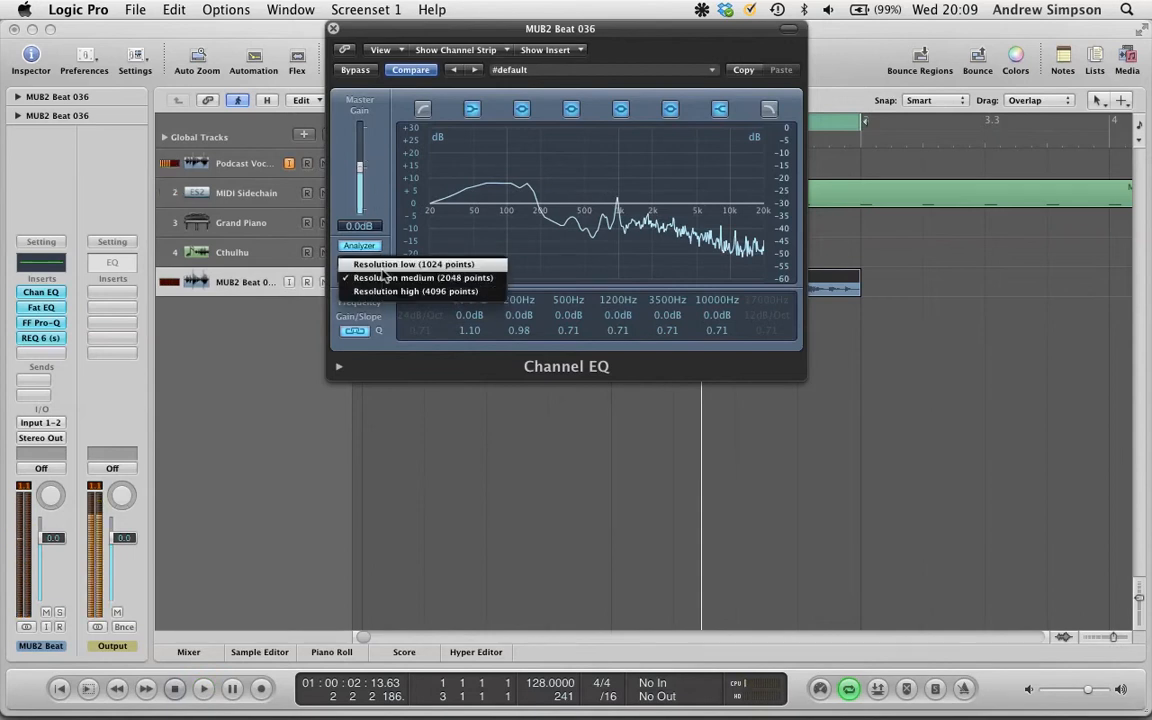
{"action": "left_click", "coordinate": [381, 266]}
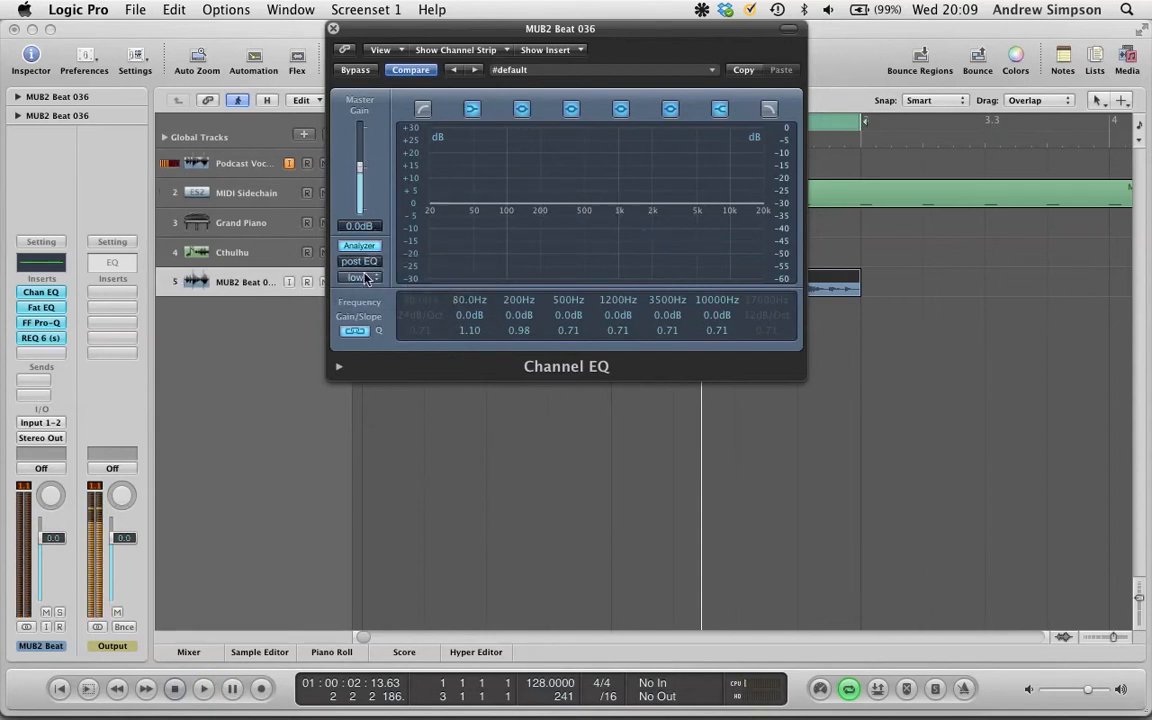
{"action": "left_click", "coordinate": [362, 279]}
{"action": "left_click", "coordinate": [382, 304]}
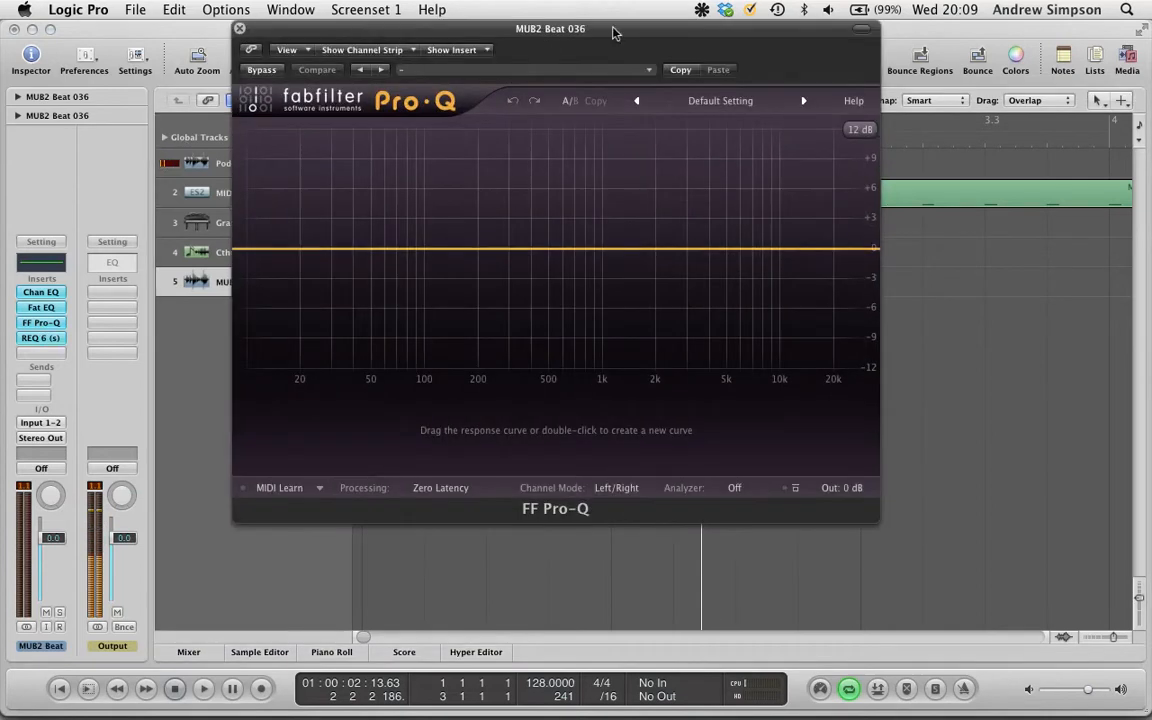
- Set the FF Pro-Q analyzer mode to Post-EQ
{"action": "left_click_drag", "start_coordinate": [617, 33], "coordinate": [545, 15]}
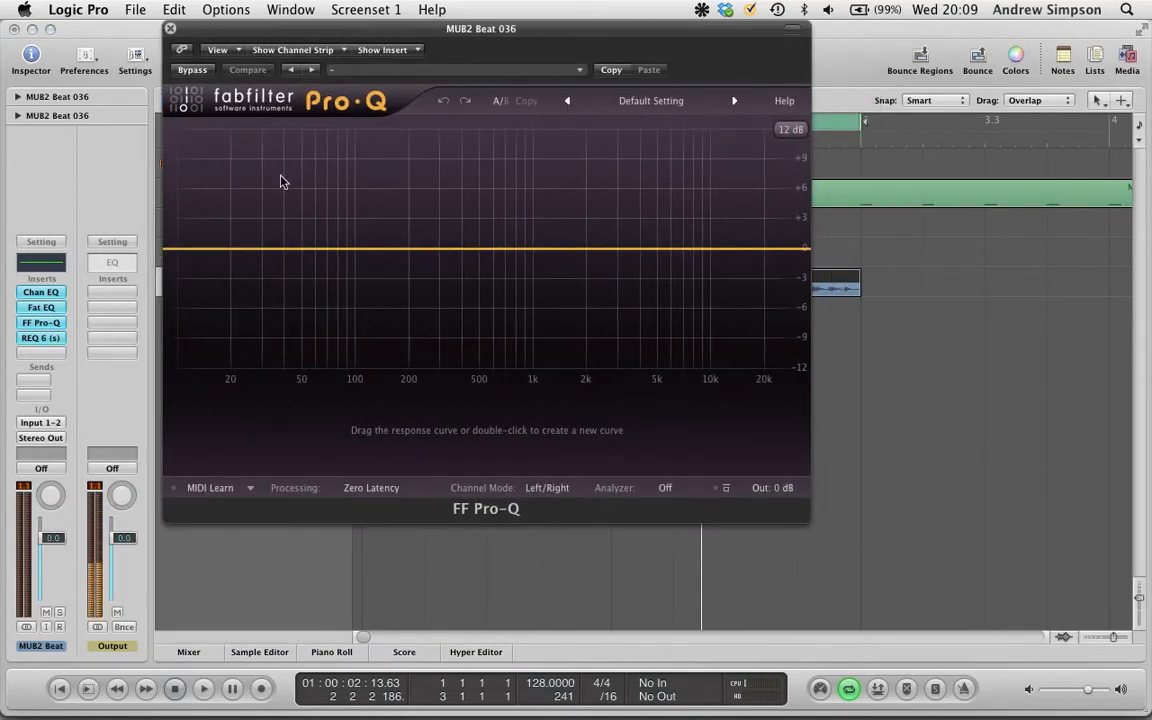
{"action": "left_click", "coordinate": [670, 488]}
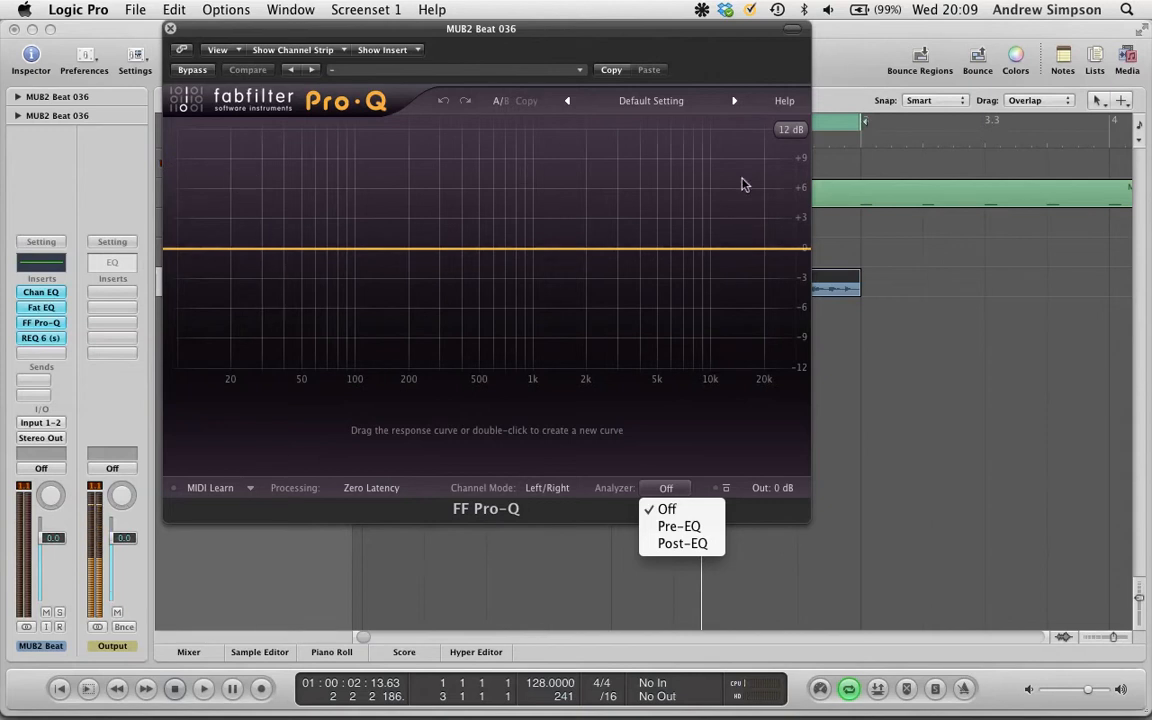
{"action": "left_click", "coordinate": [702, 546]}
{"action": "left_click_drag", "start_coordinate": [562, 20], "coordinate": [596, 20]}
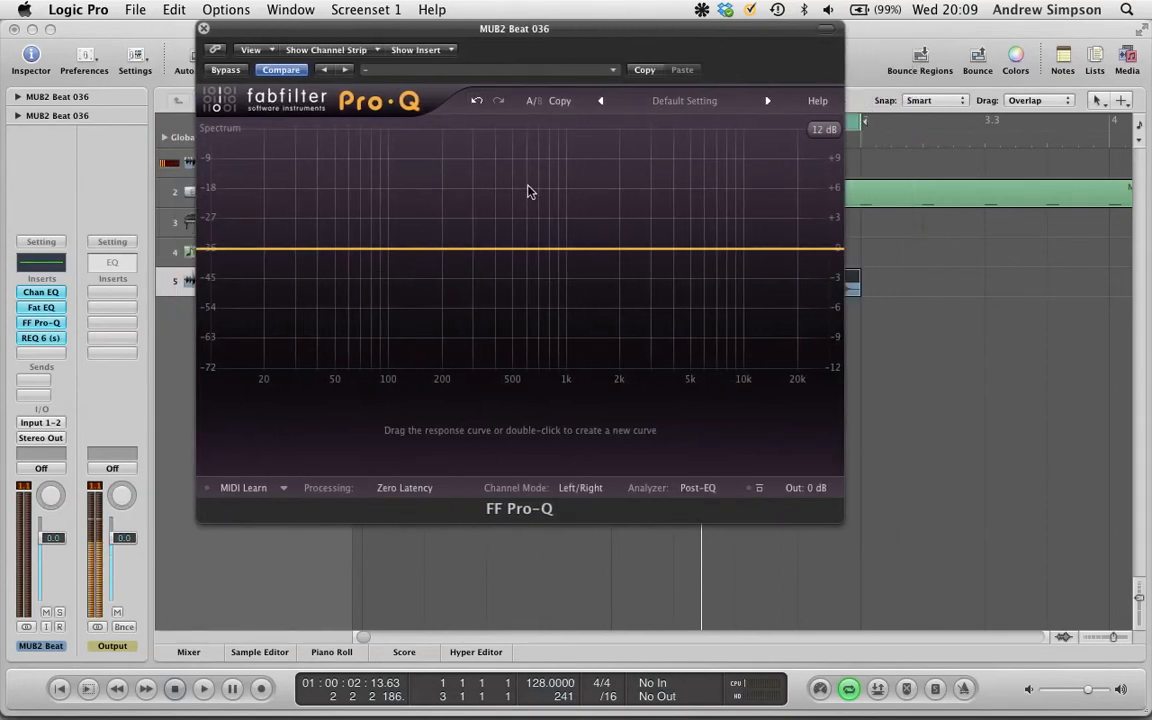
- Play and stop the beat while watching the Pro-Q spectrum analyzer, then close the Pro-Q window
{"action": "key", "text": "space"}
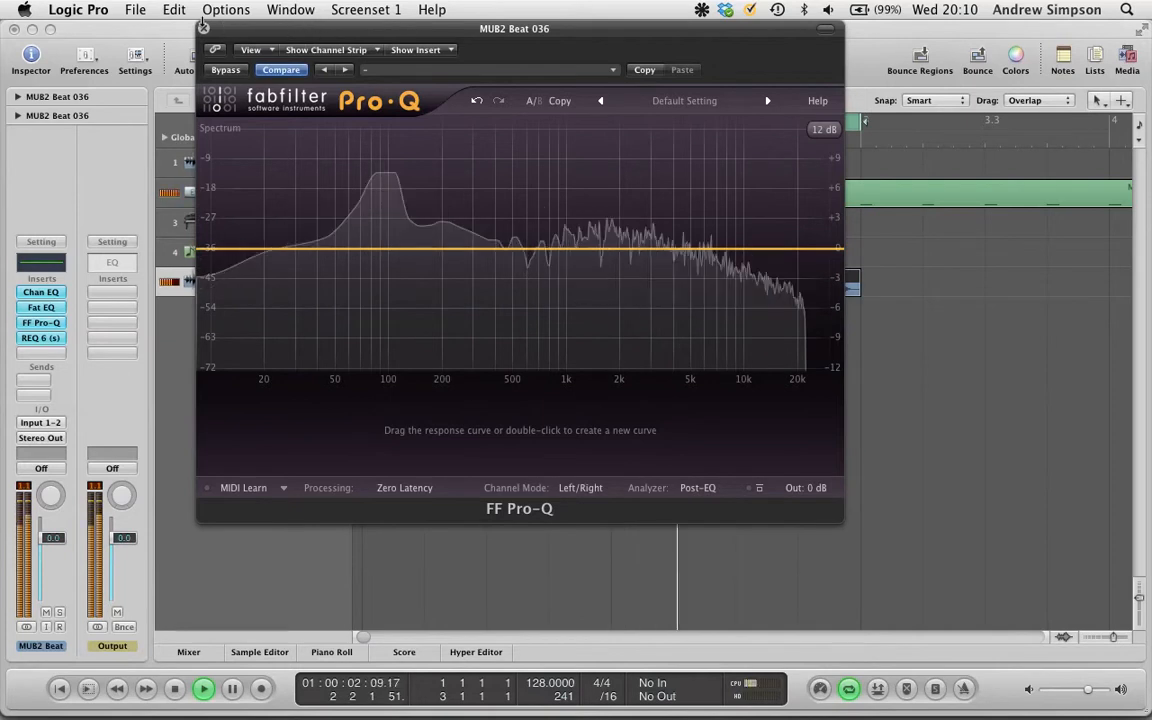
{"action": "key", "text": "space"}
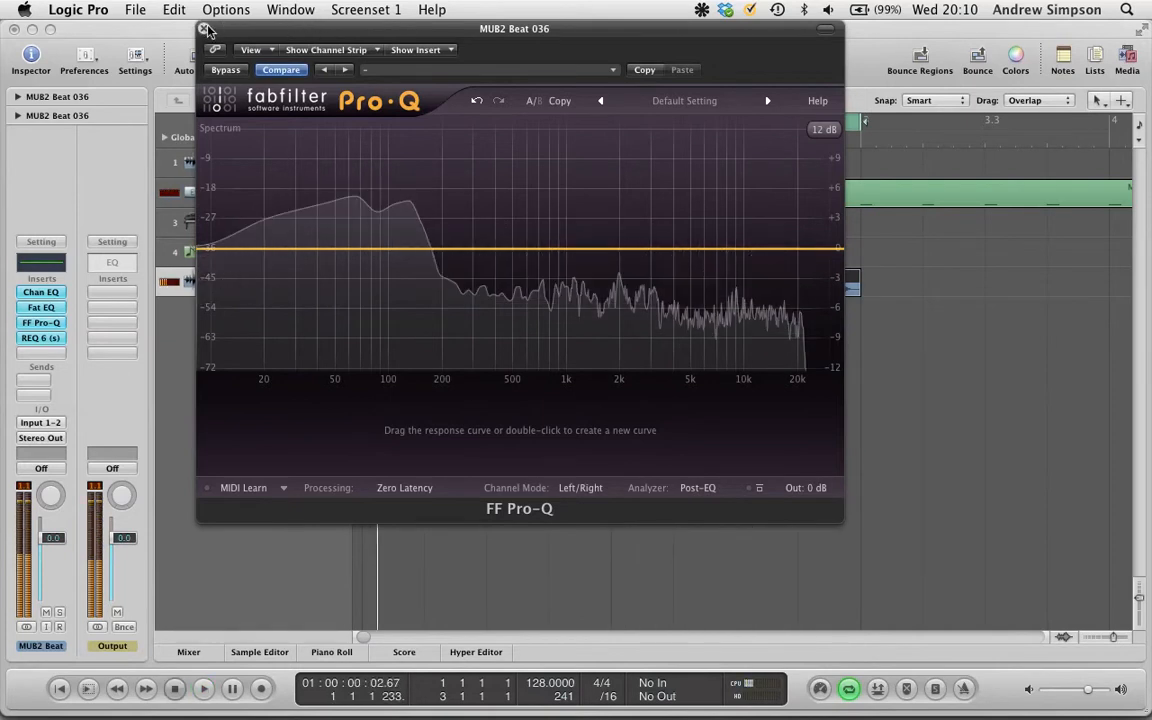
{"action": "left_click", "coordinate": [204, 28]}
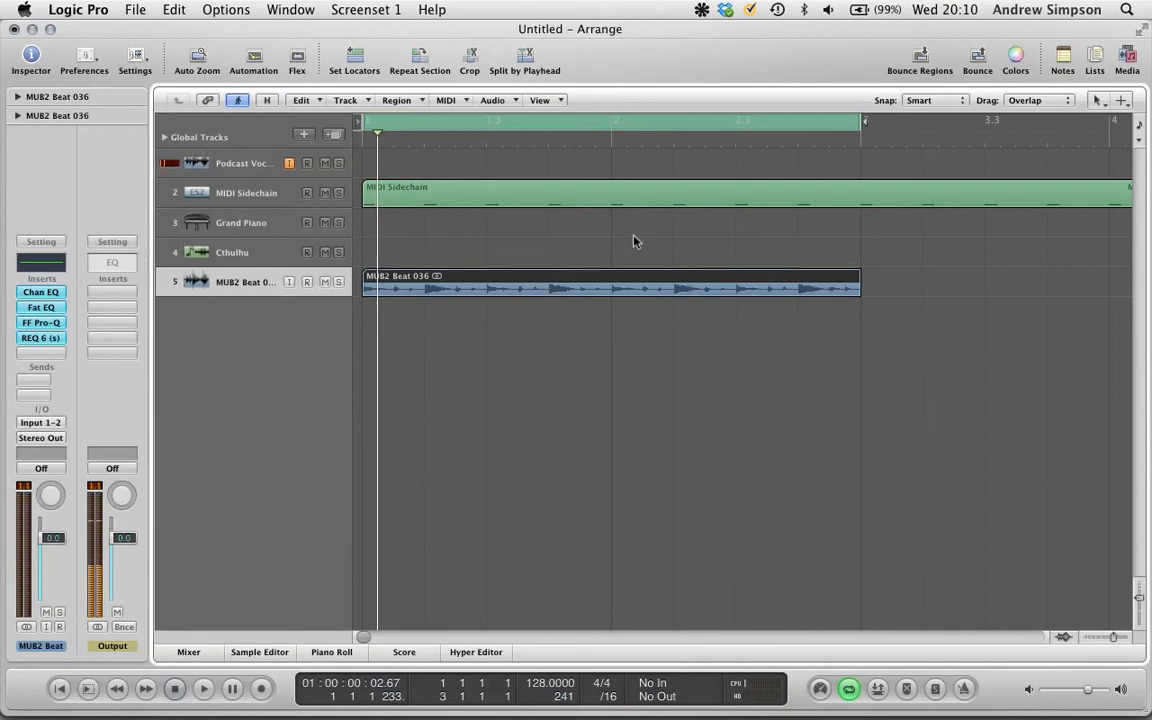
- Open the Channel EQ on the beat track, enable its low-cut band and set its frequency to 150 Hz
{"action": "left_click", "coordinate": [42, 293]}
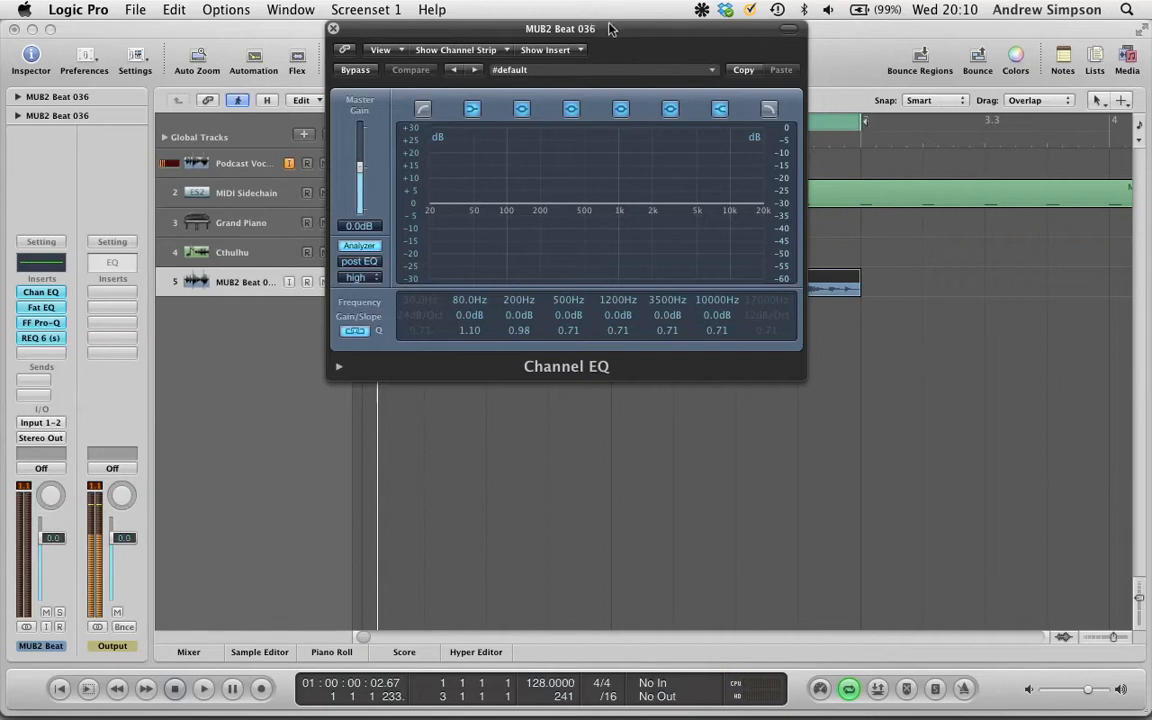
{"action": "left_click_drag", "start_coordinate": [617, 31], "coordinate": [602, 105]}
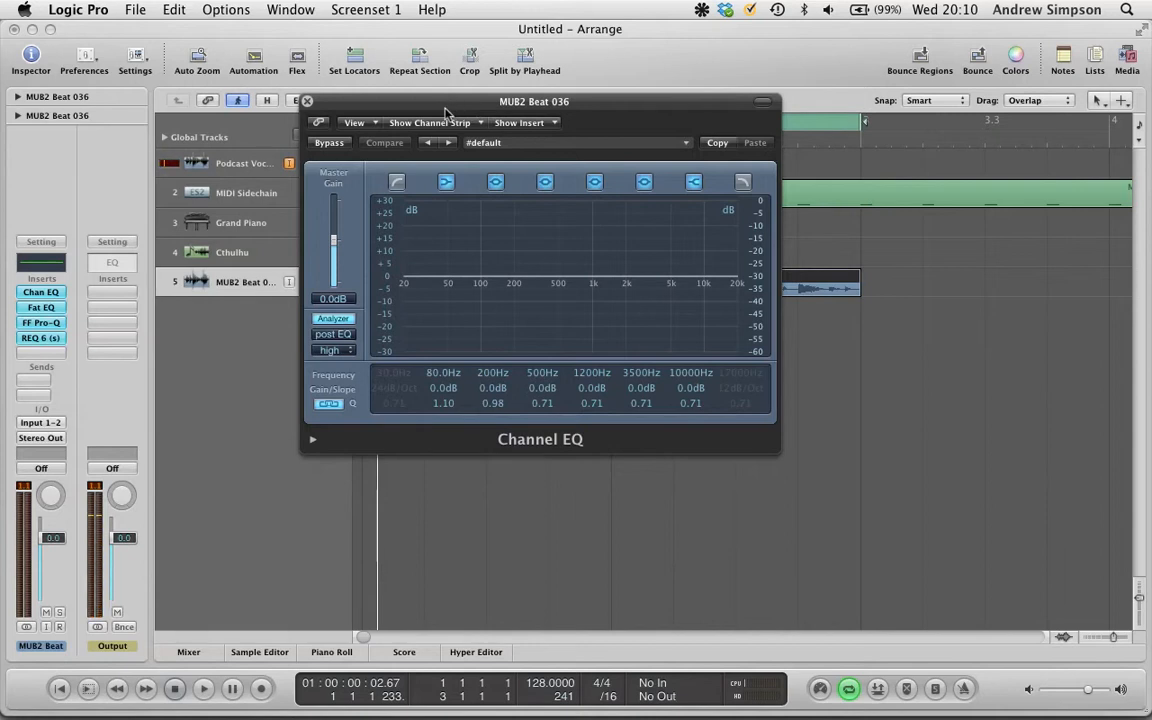
{"action": "left_click", "coordinate": [397, 181]}
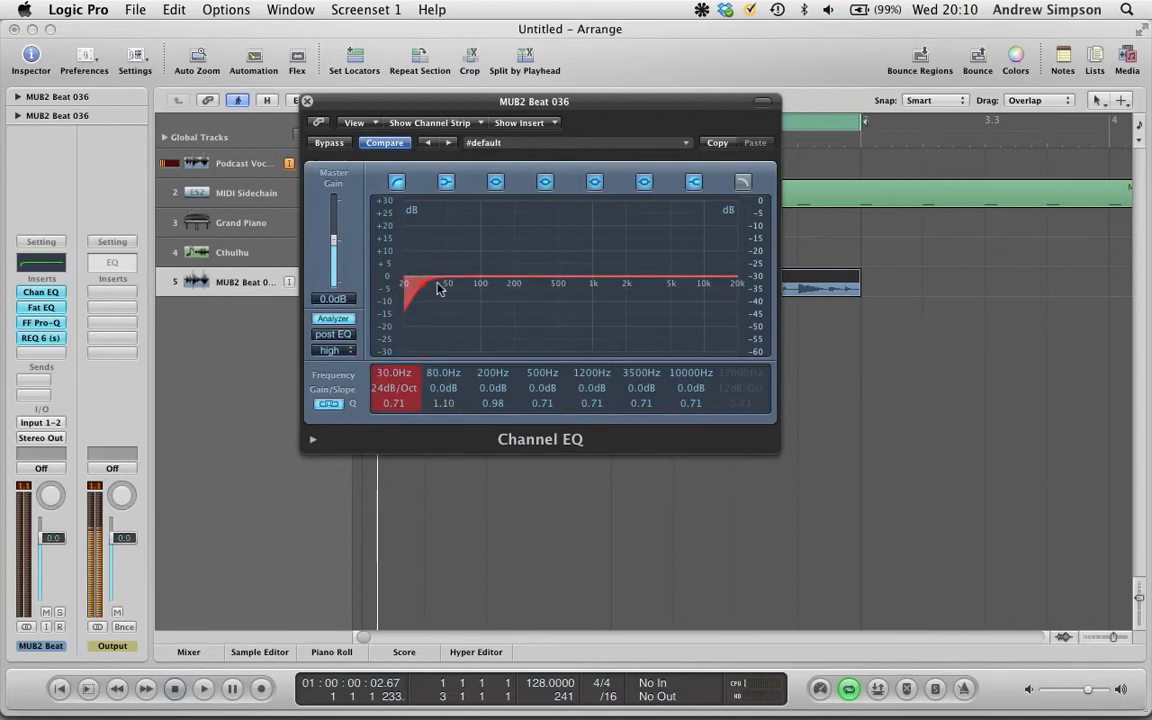
{"action": "double_click", "coordinate": [398, 374]}
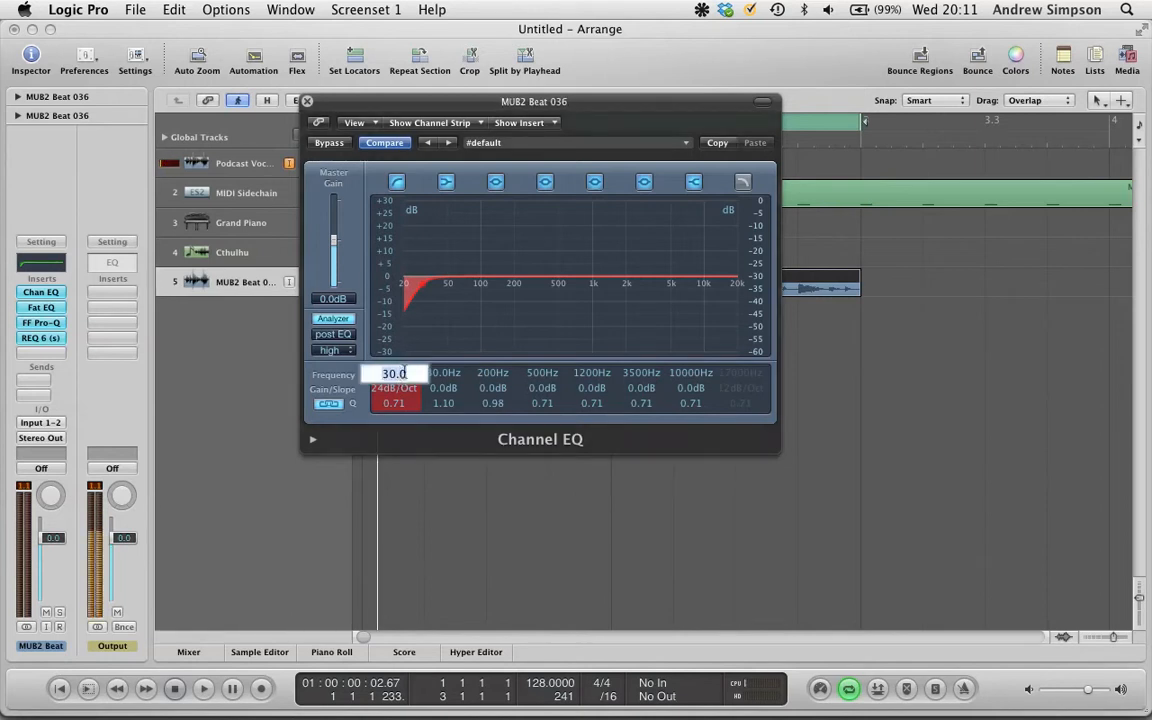
{"action": "type", "text": "150"}
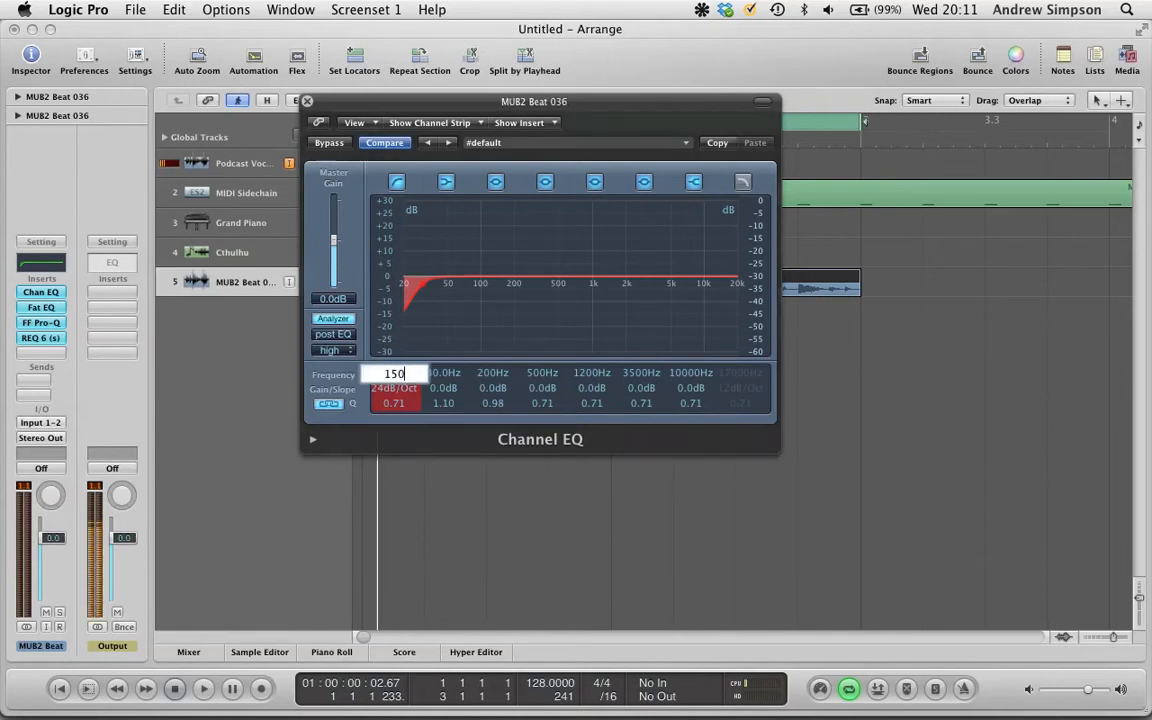
{"action": "key", "text": "Return"}
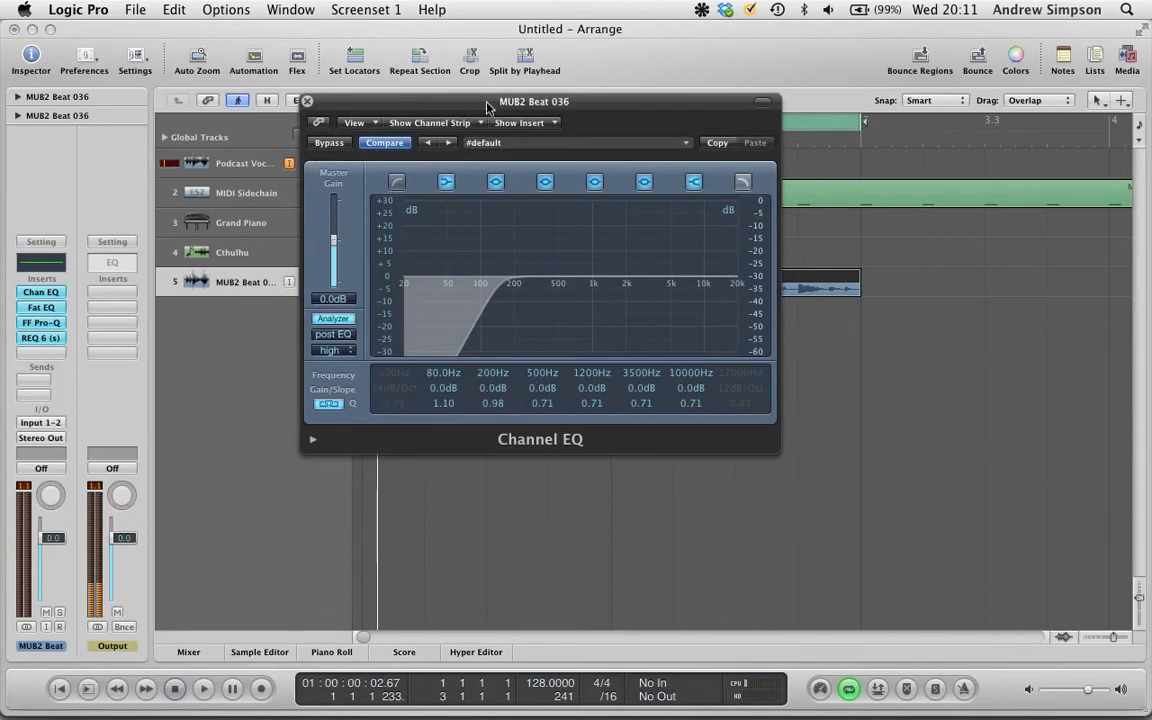
- During playback, turn the Channel EQ analyzer off and switch the low-cut band off and back on, then stop
{"action": "left_click", "coordinate": [398, 183]}
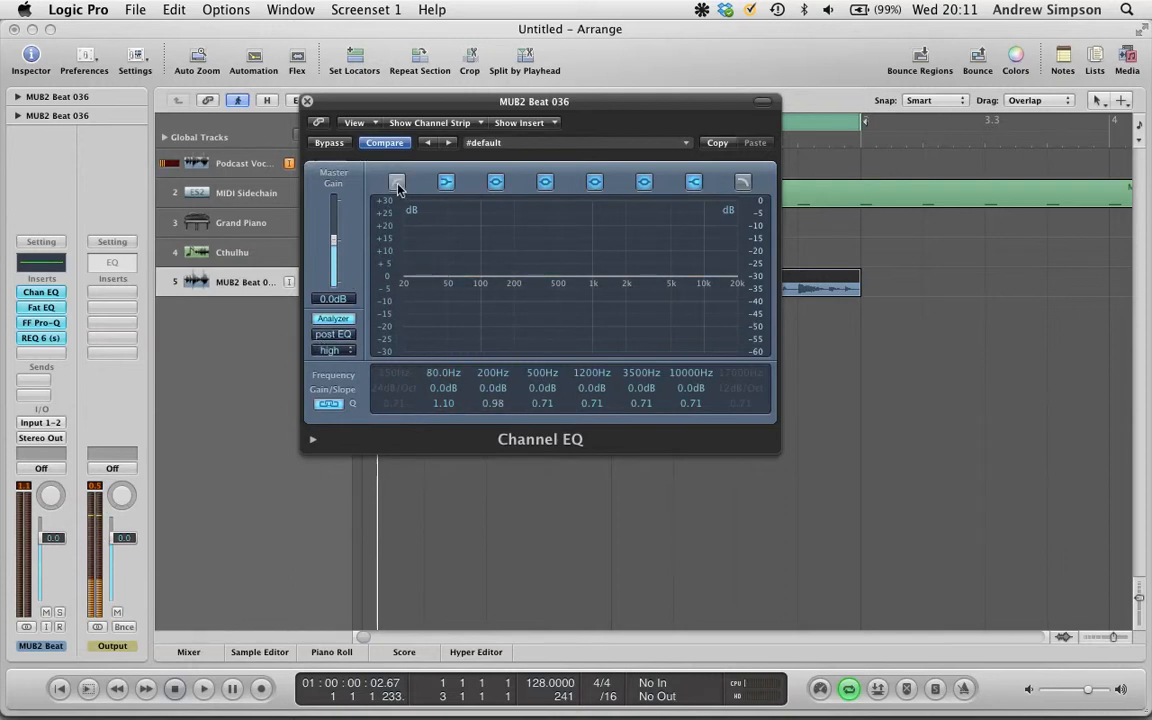
{"action": "key", "text": "space"}
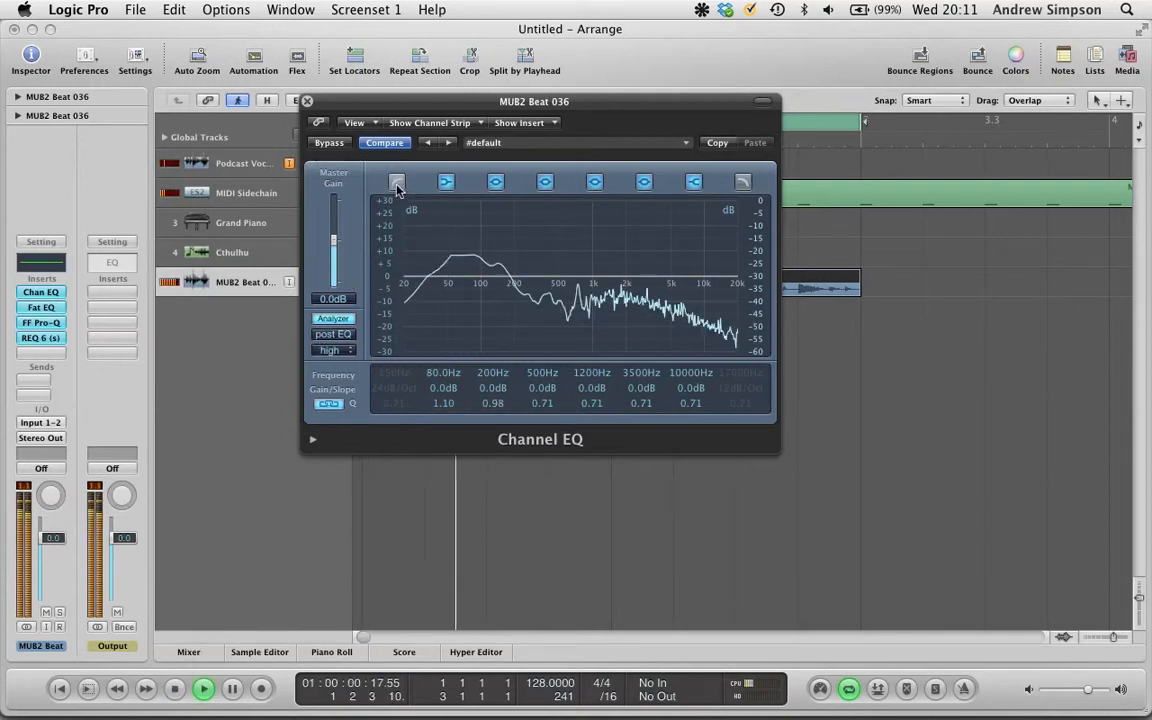
{"action": "left_click", "coordinate": [333, 320]}
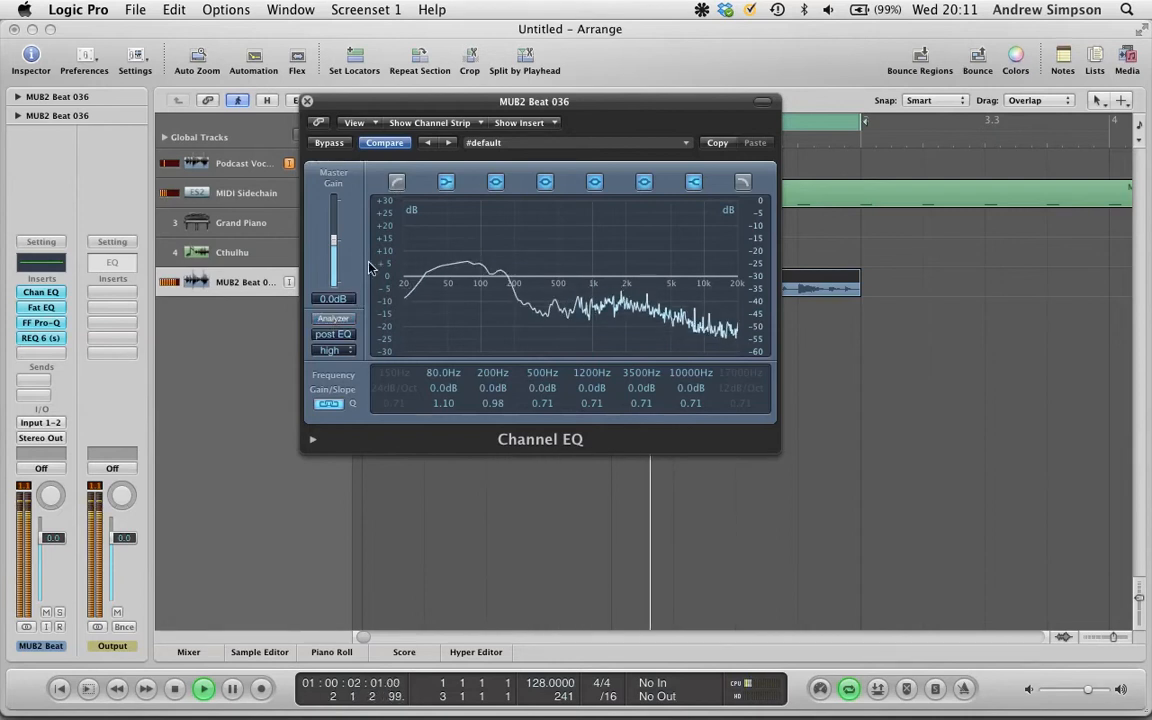
{"action": "left_click", "coordinate": [398, 183]}
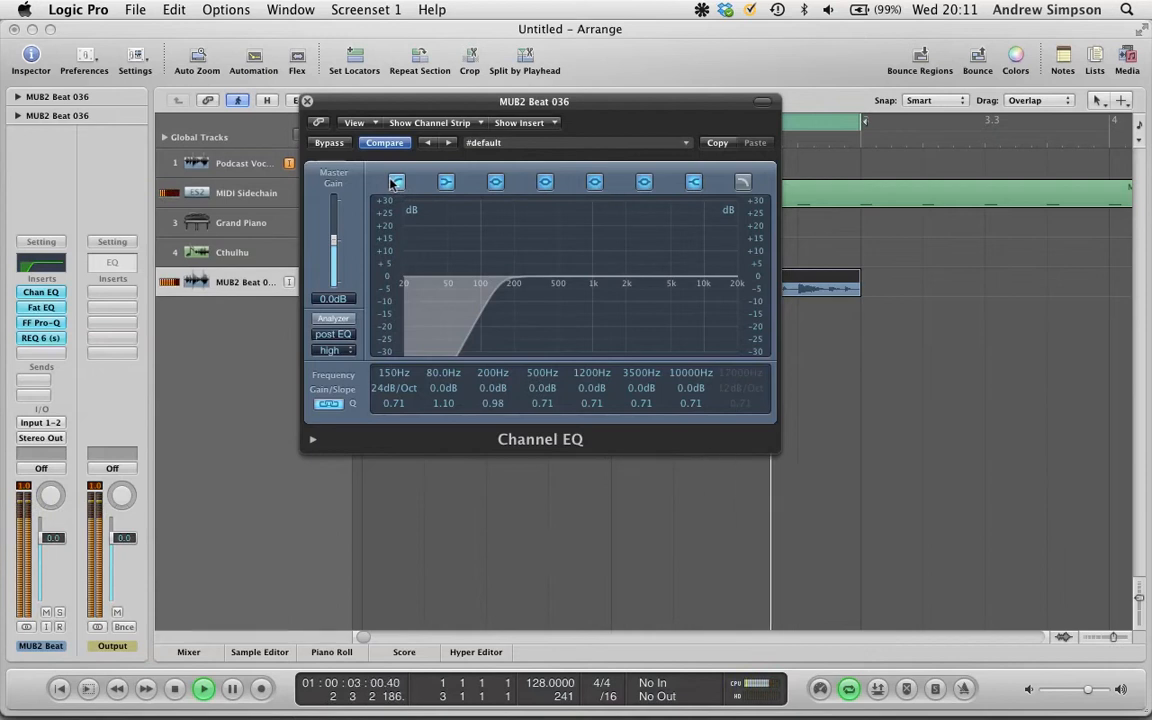
{"action": "key", "text": "space"}
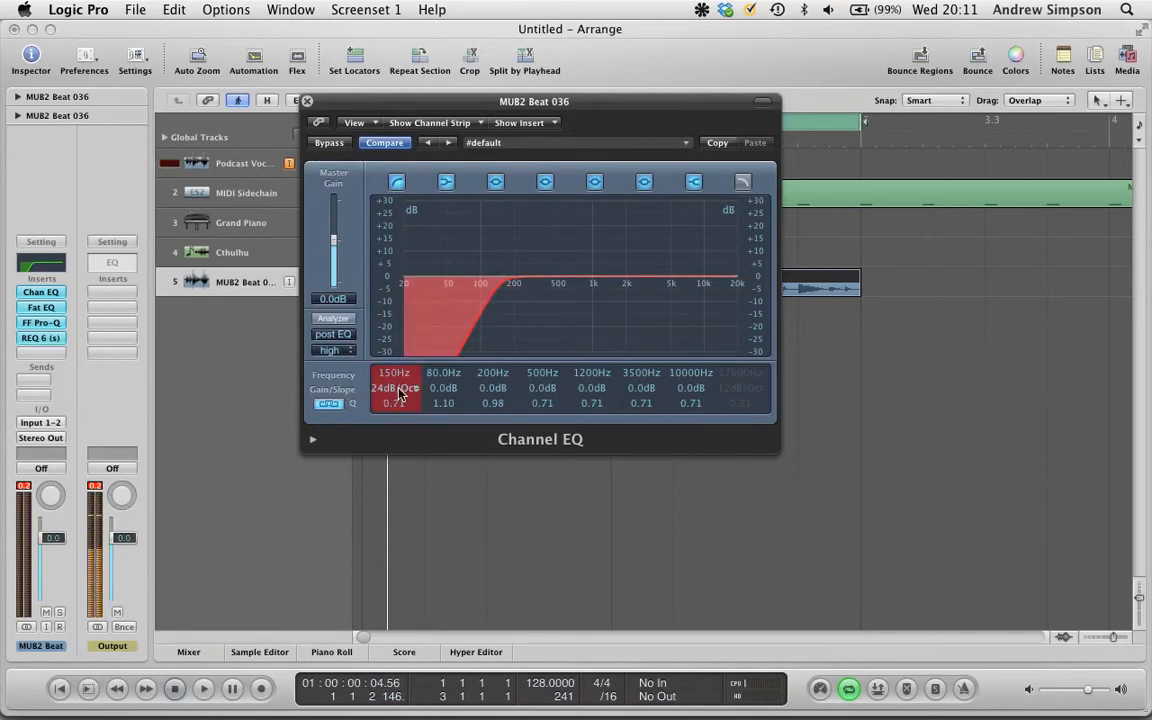
- Try several low-cut slopes, ending at 6 dB/Oct, then switch the low-cut band off
{"action": "scroll", "coordinate": [398, 388], "scroll_direction": "down", "scroll_amount": 2}
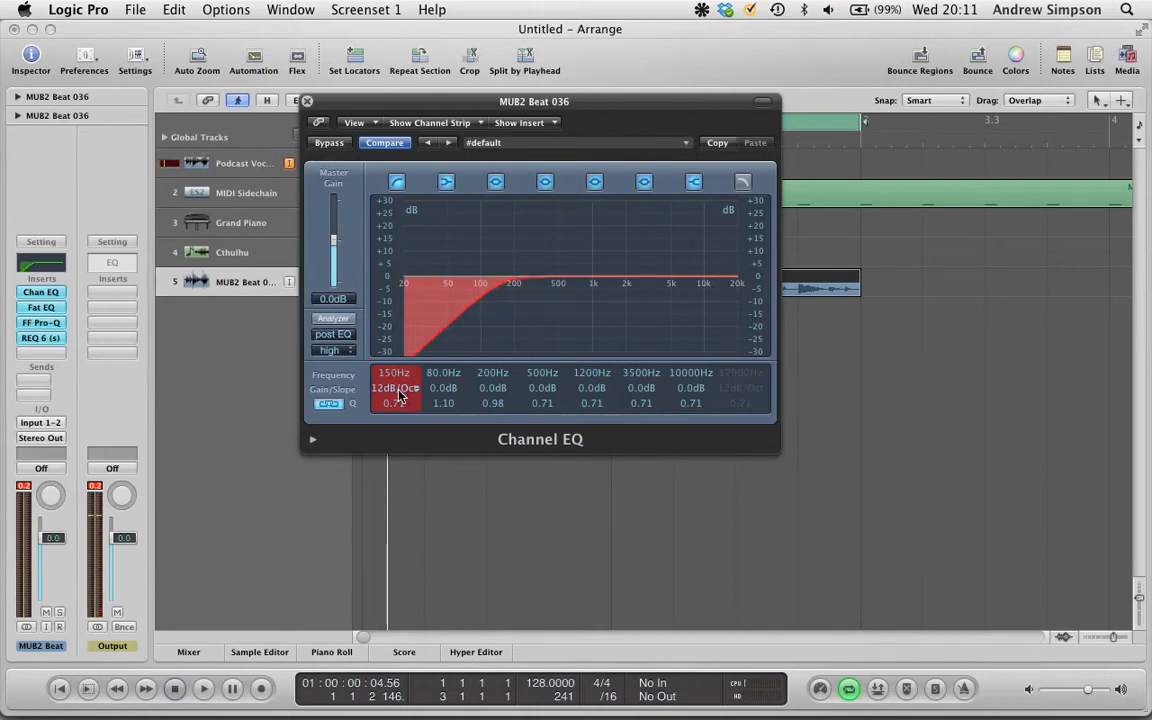
{"action": "scroll", "coordinate": [397, 394], "scroll_direction": "up", "scroll_amount": 1}
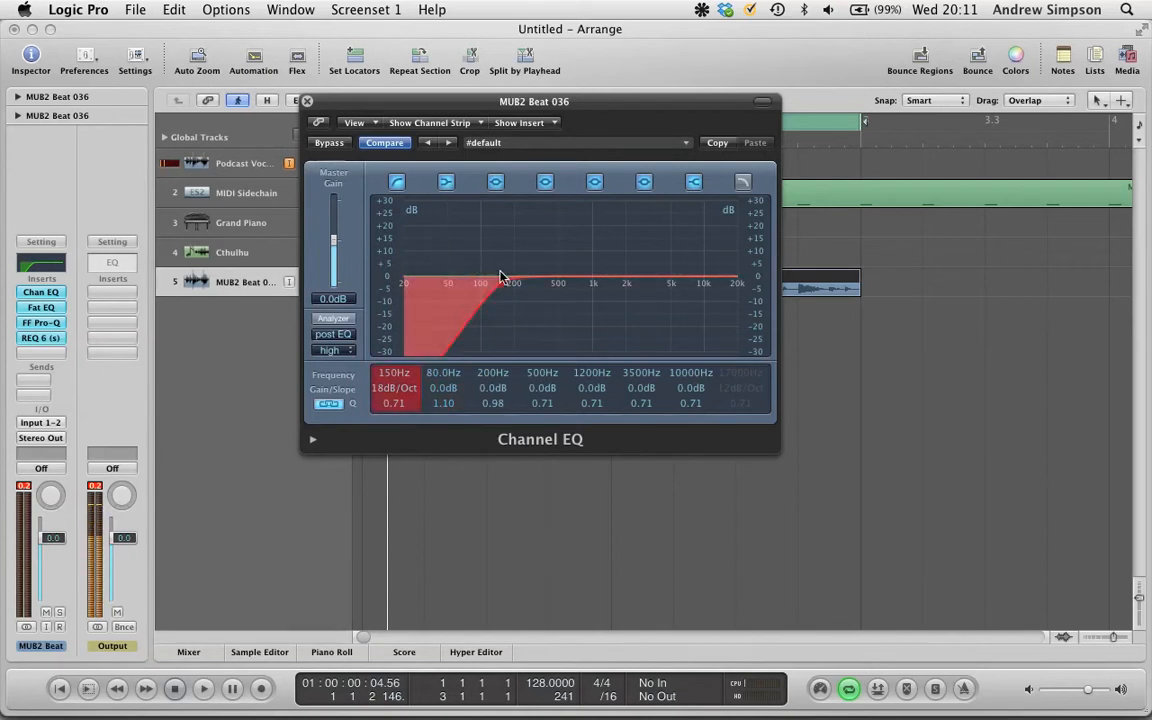
{"action": "scroll", "coordinate": [390, 392], "scroll_direction": "up", "scroll_amount": 3}
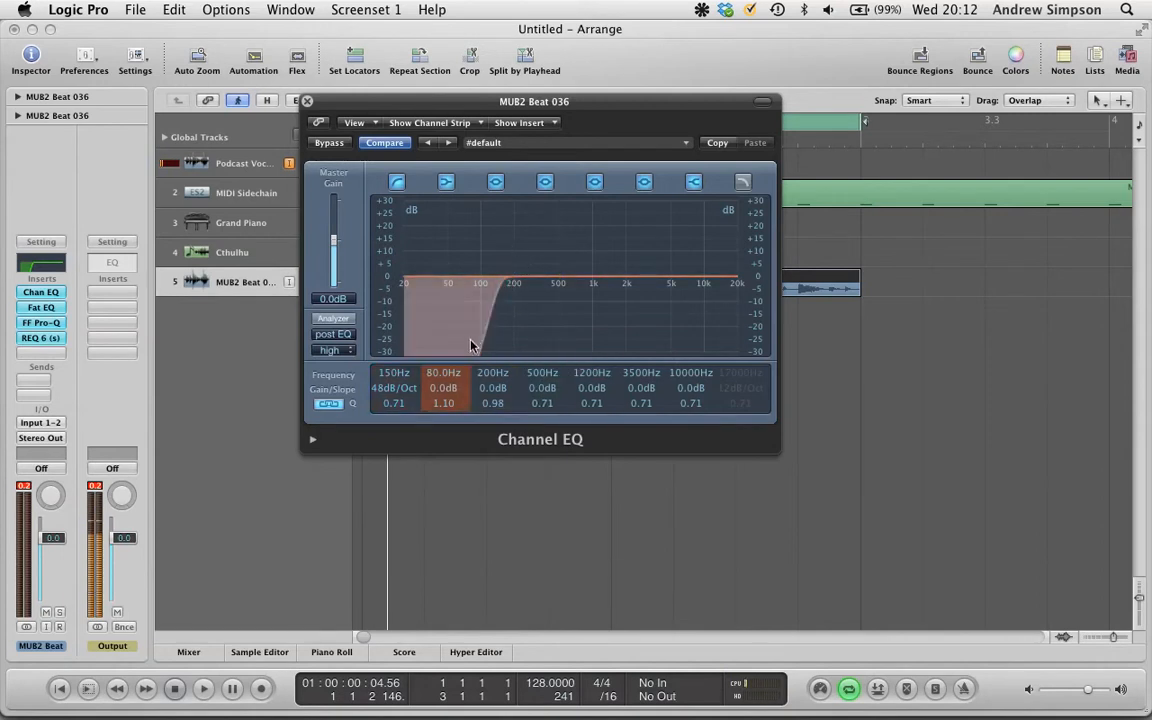
{"action": "left_click_drag", "start_coordinate": [395, 387], "coordinate": [398, 404]}
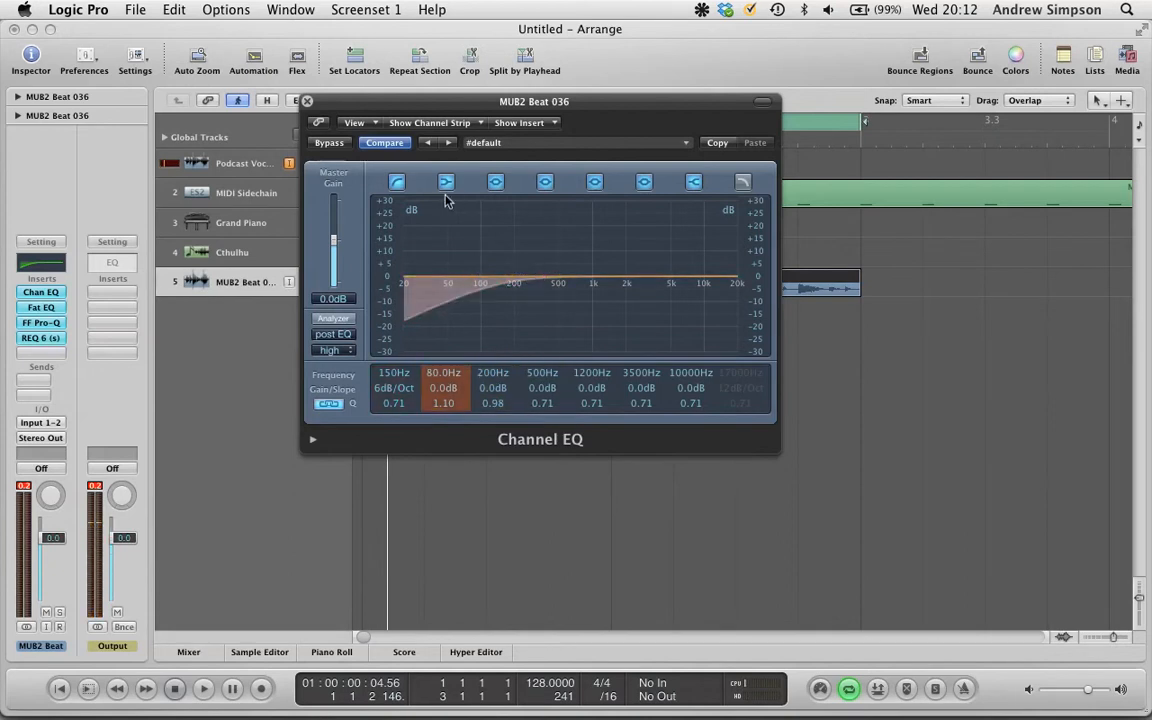
{"action": "left_click", "coordinate": [396, 181]}
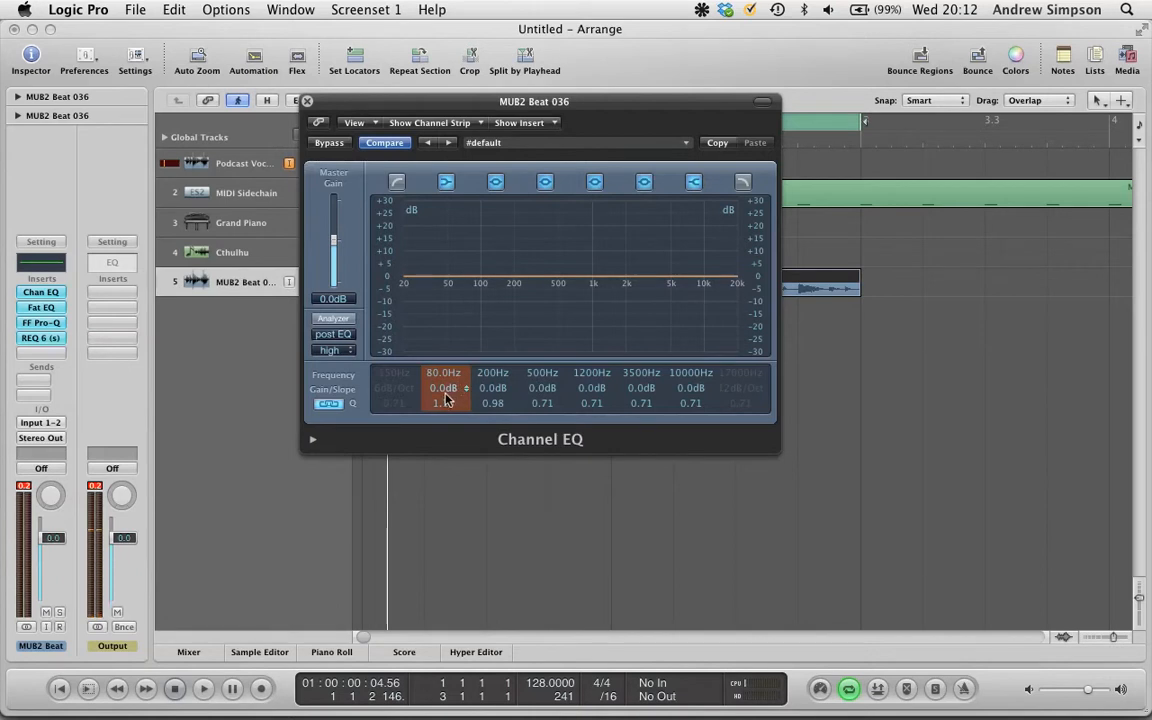
- Boost the 80 Hz band's gain to about +6.5 dB, then reset it to 0 dB
{"action": "left_click_drag", "start_coordinate": [447, 395], "coordinate": [448, 382]}
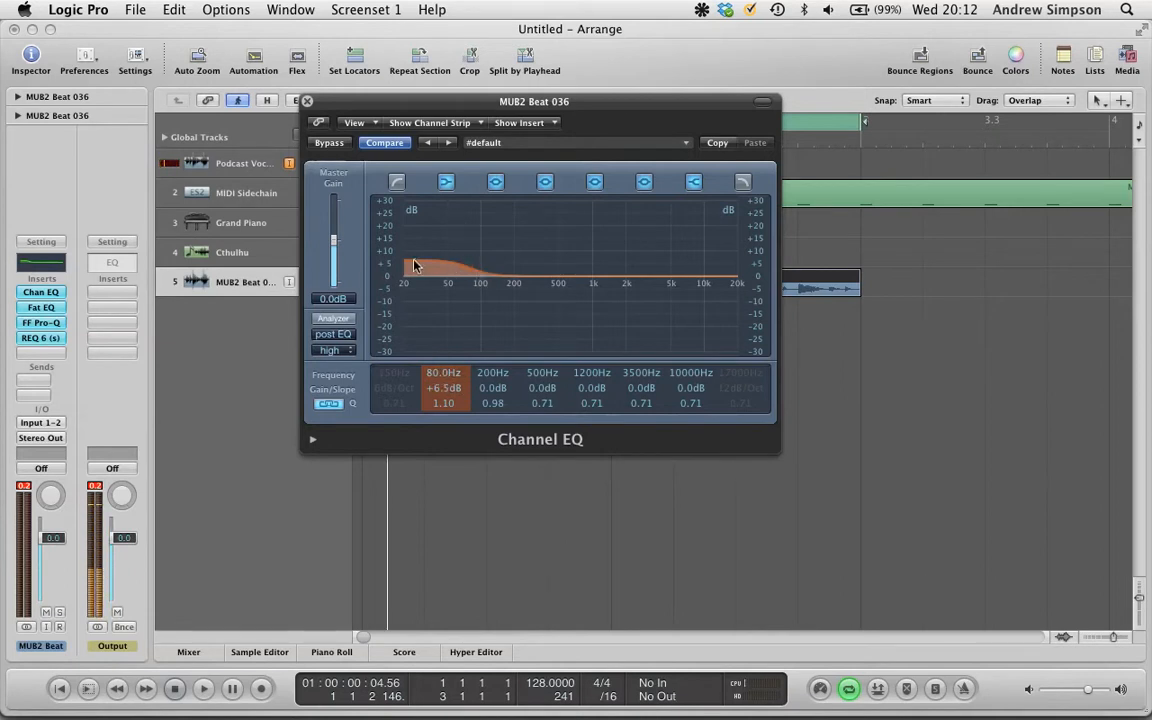
{"action": "double_click", "coordinate": [446, 391]}
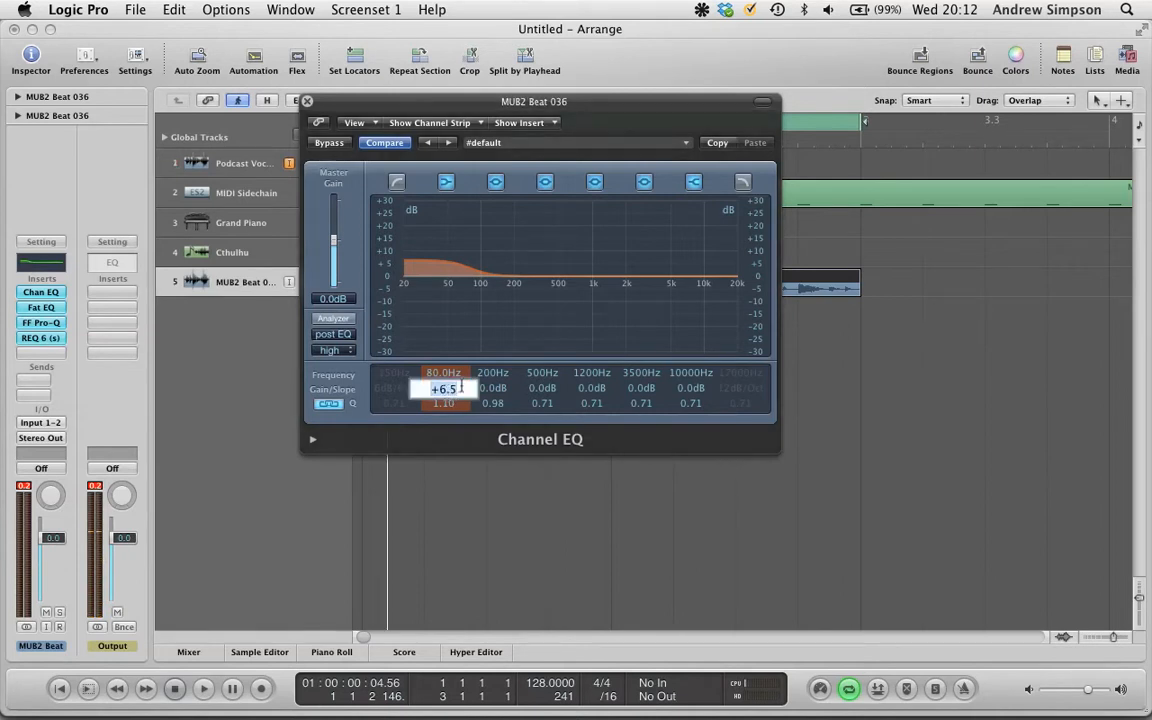
{"action": "type", "text": "0"}
{"action": "key", "text": "Return"}
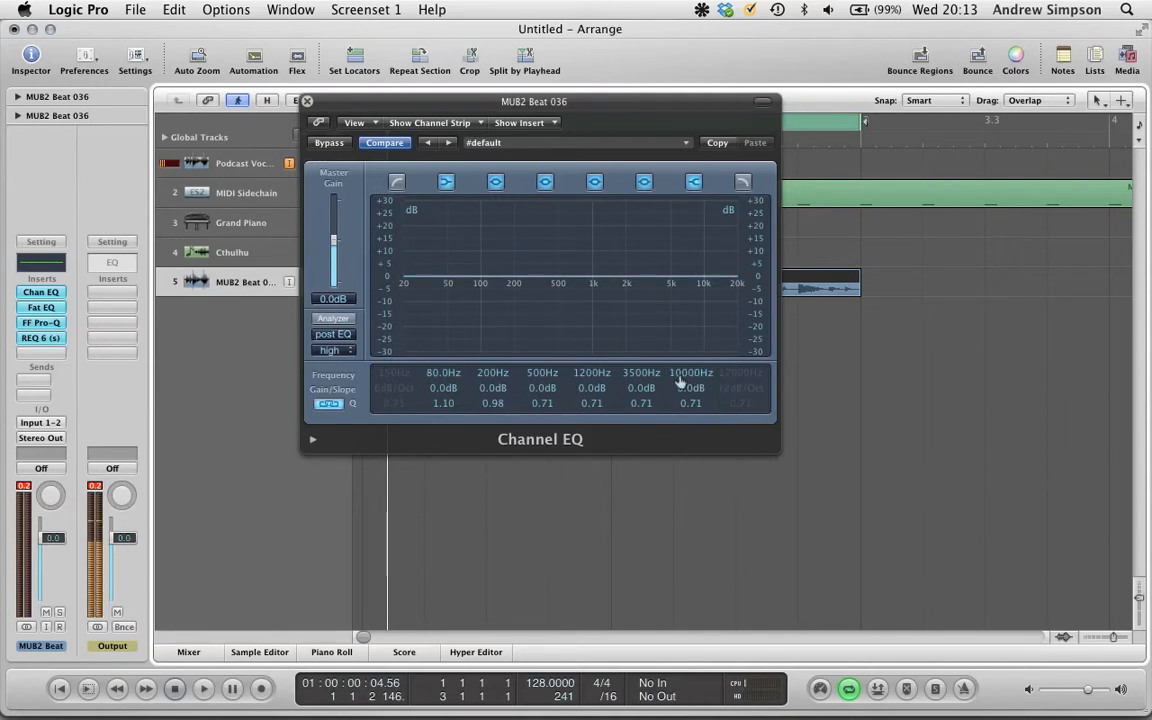
- Cut the 10000 Hz band's gain, then reset it to 0 dB
{"action": "left_click_drag", "start_coordinate": [688, 390], "coordinate": [695, 436]}
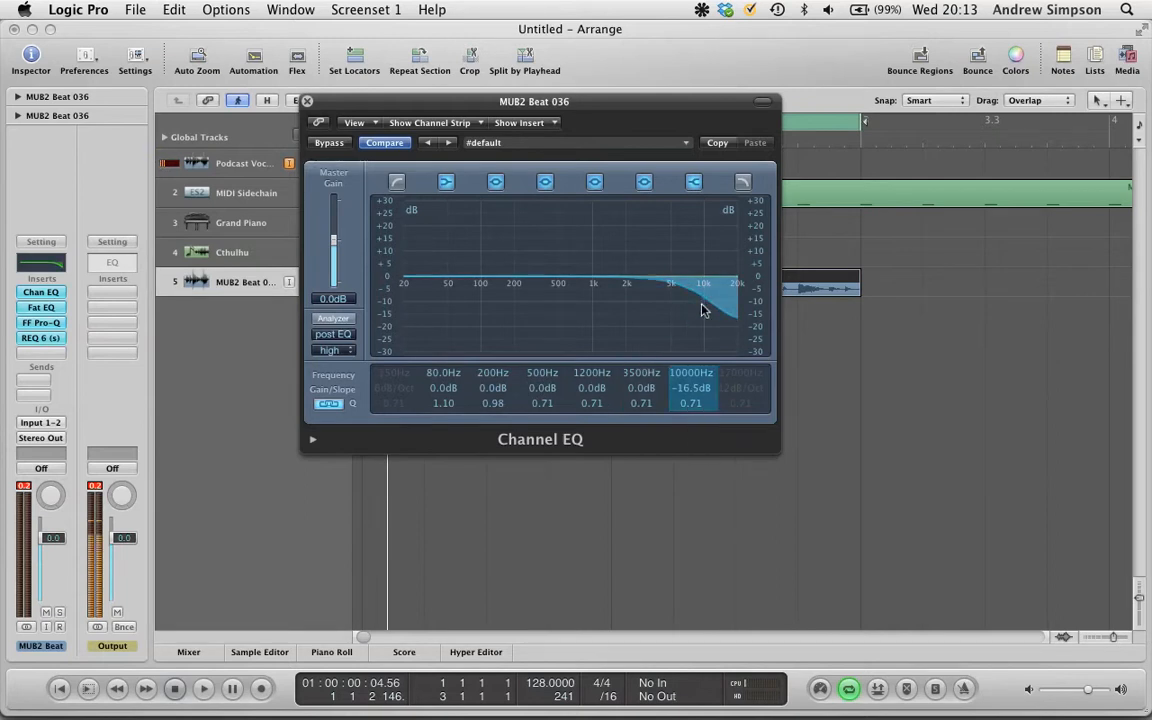
{"action": "double_click", "coordinate": [690, 389]}
{"action": "type", "text": "0"}
{"action": "key", "text": "Return"}
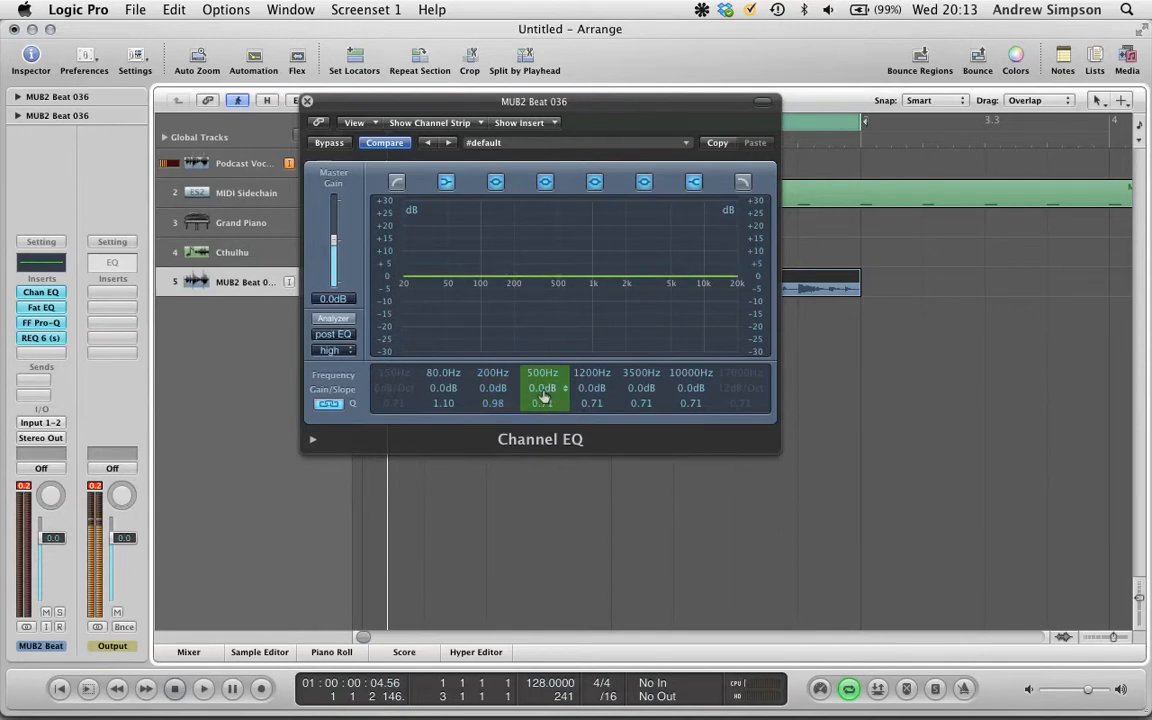
- Set the 500 Hz band's gain to -12 dB and move its frequency to 530 Hz
{"action": "left_click_drag", "start_coordinate": [543, 397], "coordinate": [543, 373]}
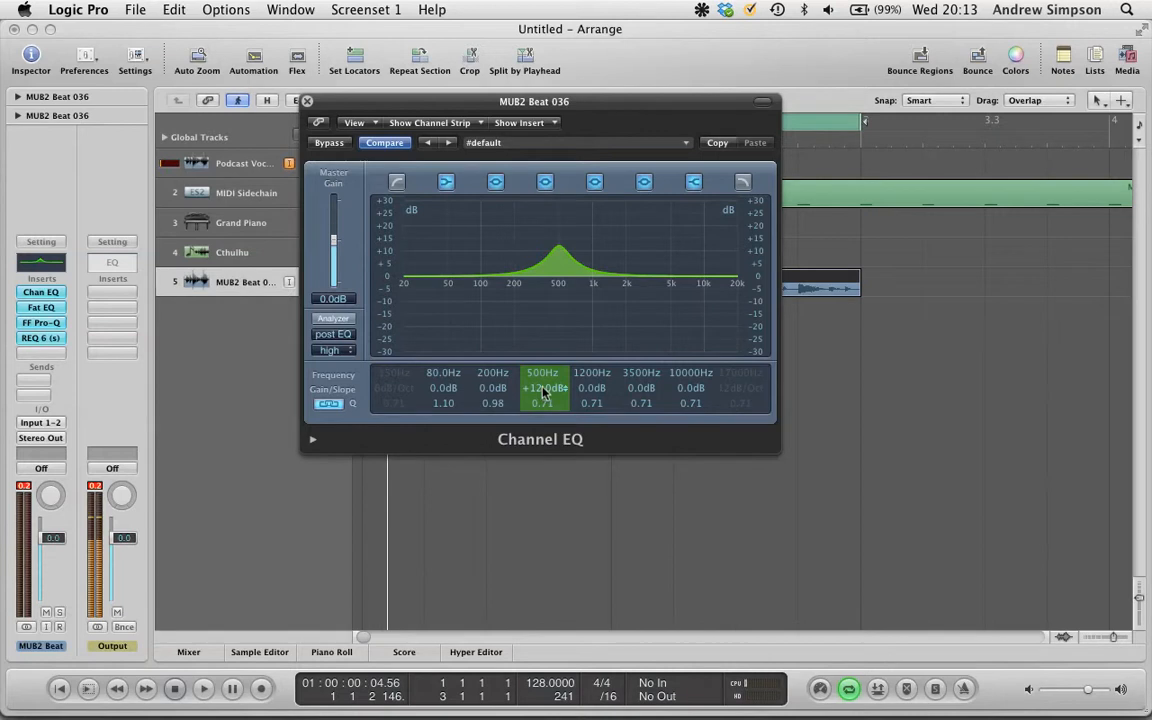
{"action": "mouse_move", "coordinate": [548, 392]}
{"action": "left_mouse_down"}
{"action": "mouse_move", "coordinate": [549, 440]}
{"action": "mouse_move", "coordinate": [545, 380]}
{"action": "left_mouse_up"}
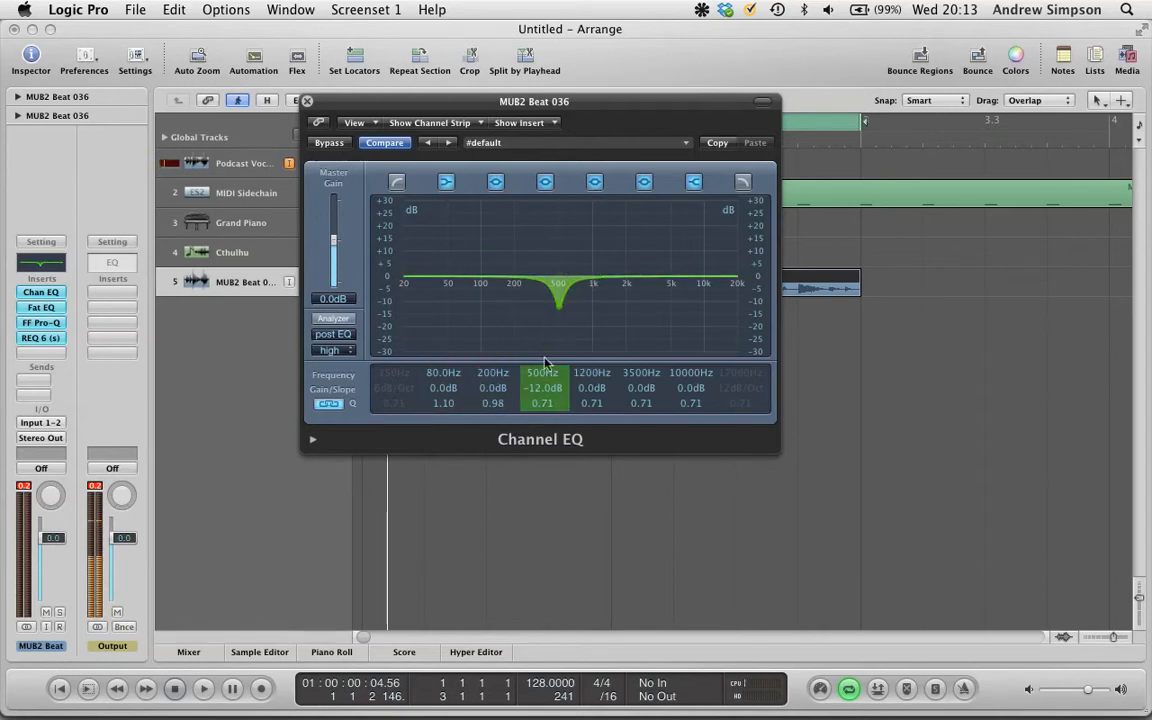
{"action": "mouse_move", "coordinate": [543, 378]}
{"action": "left_mouse_down"}
{"action": "mouse_move", "coordinate": [528, 322]}
{"action": "mouse_move", "coordinate": [538, 424]}
{"action": "mouse_move", "coordinate": [553, 393]}
{"action": "left_mouse_up"}
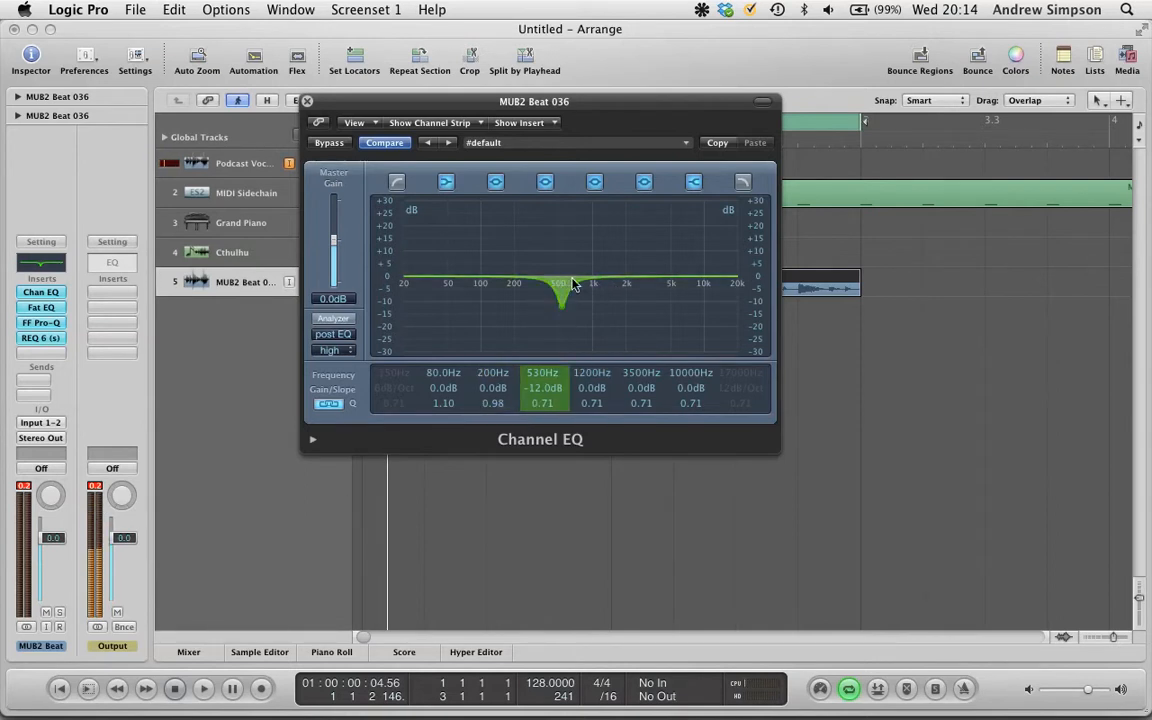
- Adjust the 530 Hz band's Q from very wide to very narrow, ending at 100
{"action": "left_click_drag", "start_coordinate": [546, 406], "coordinate": [554, 457]}
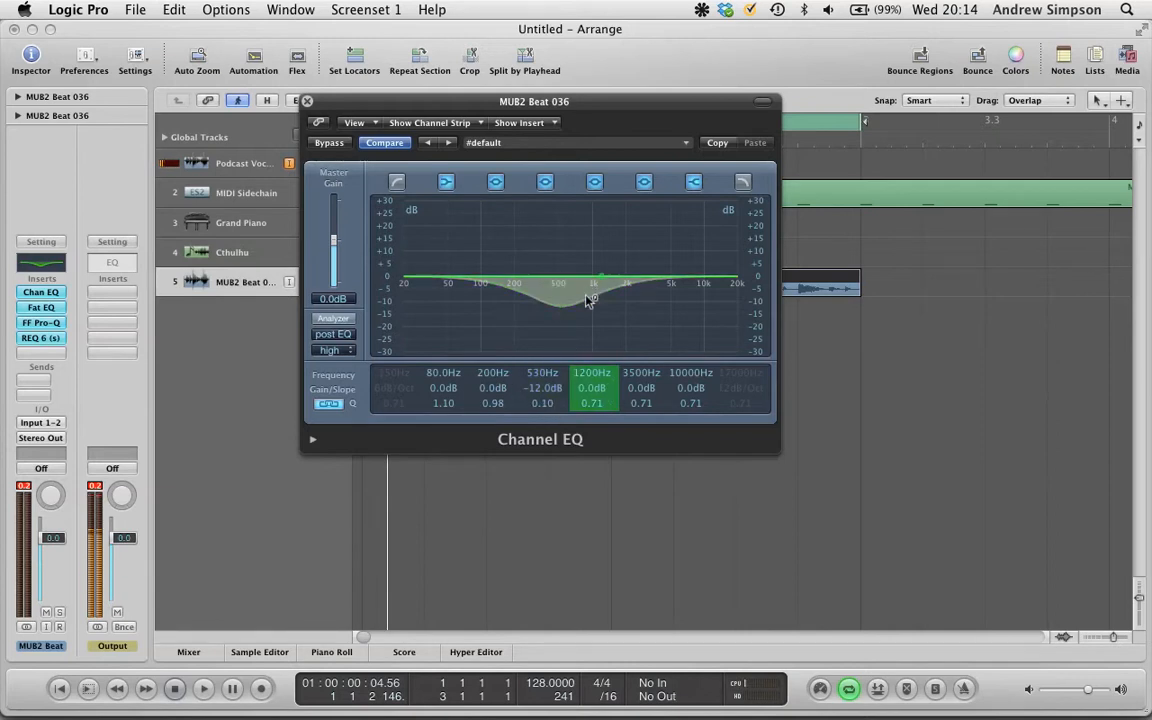
{"action": "left_click_drag", "start_coordinate": [553, 408], "coordinate": [505, 309]}
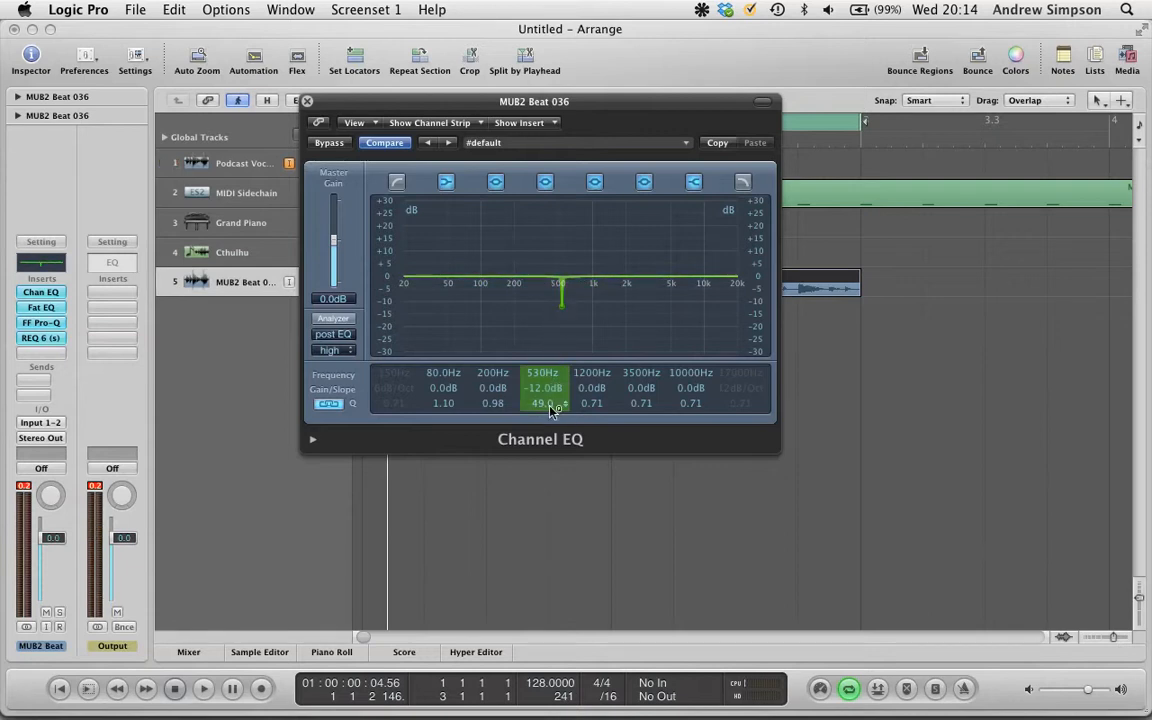
{"action": "mouse_move", "coordinate": [549, 389]}
{"action": "left_mouse_down"}
{"action": "mouse_move", "coordinate": [553, 244]}
{"action": "mouse_move", "coordinate": [548, 396]}
{"action": "left_mouse_up"}
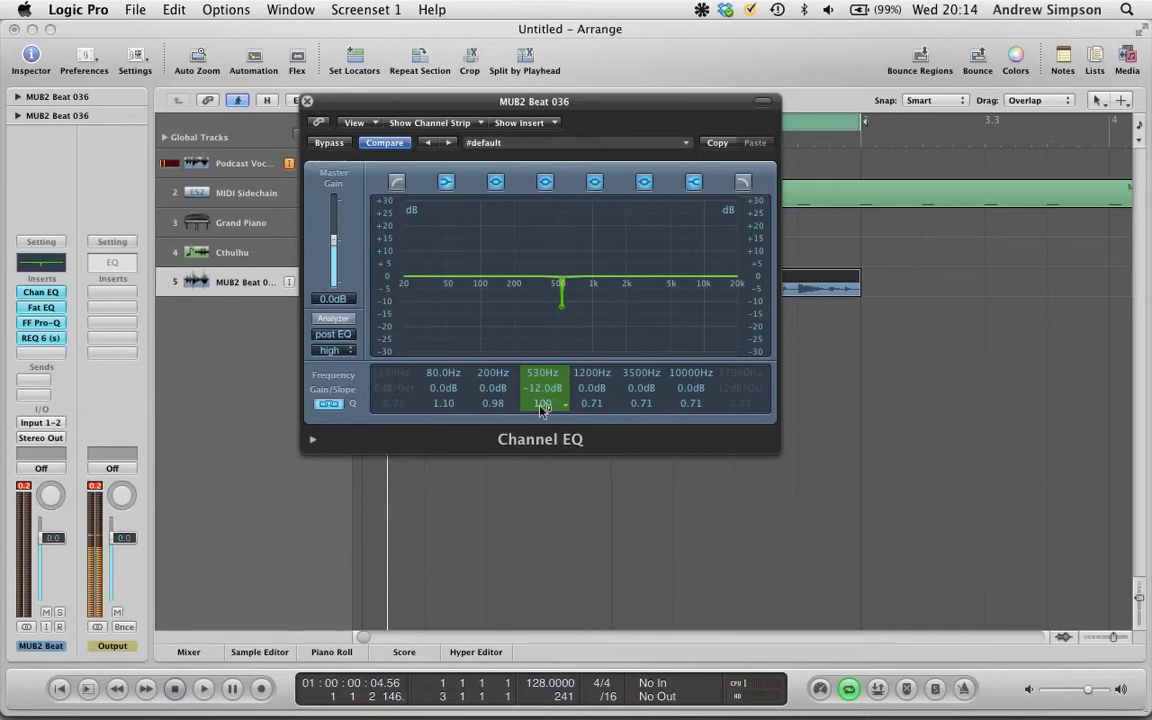
- Move the band to 660 Hz and set its gain to -2 dB and its Q to 0.41
{"action": "left_click_drag", "start_coordinate": [545, 376], "coordinate": [553, 445]}
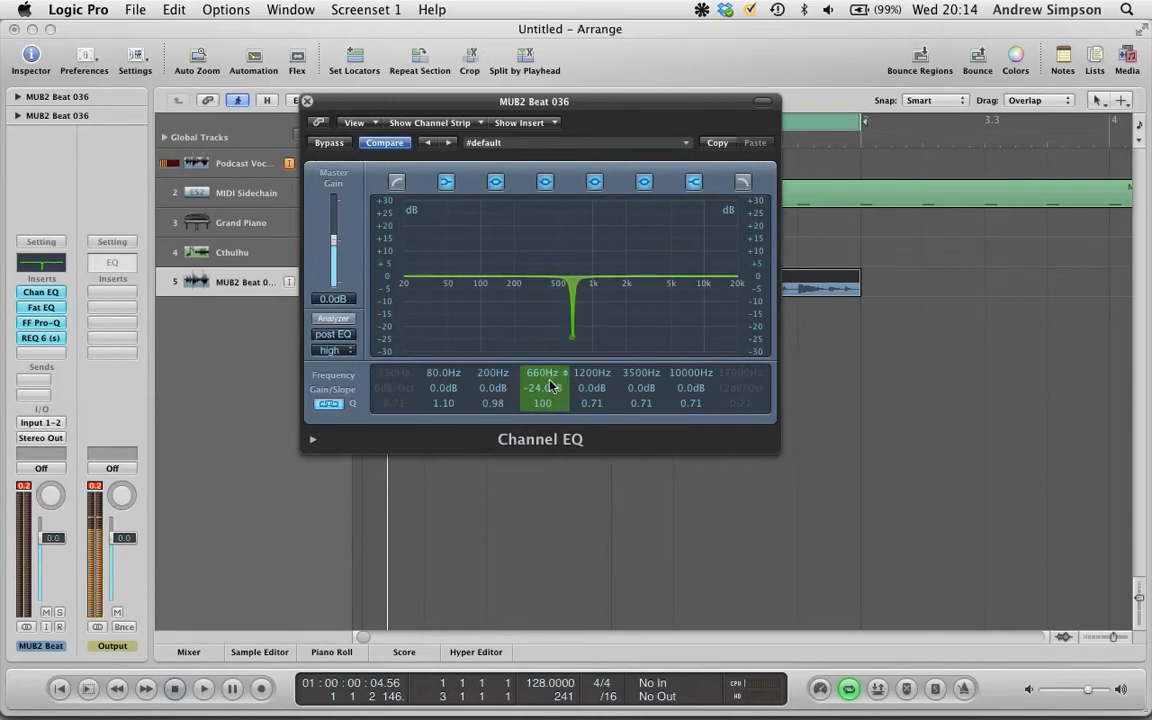
{"action": "left_click_drag", "start_coordinate": [546, 396], "coordinate": [546, 368]}
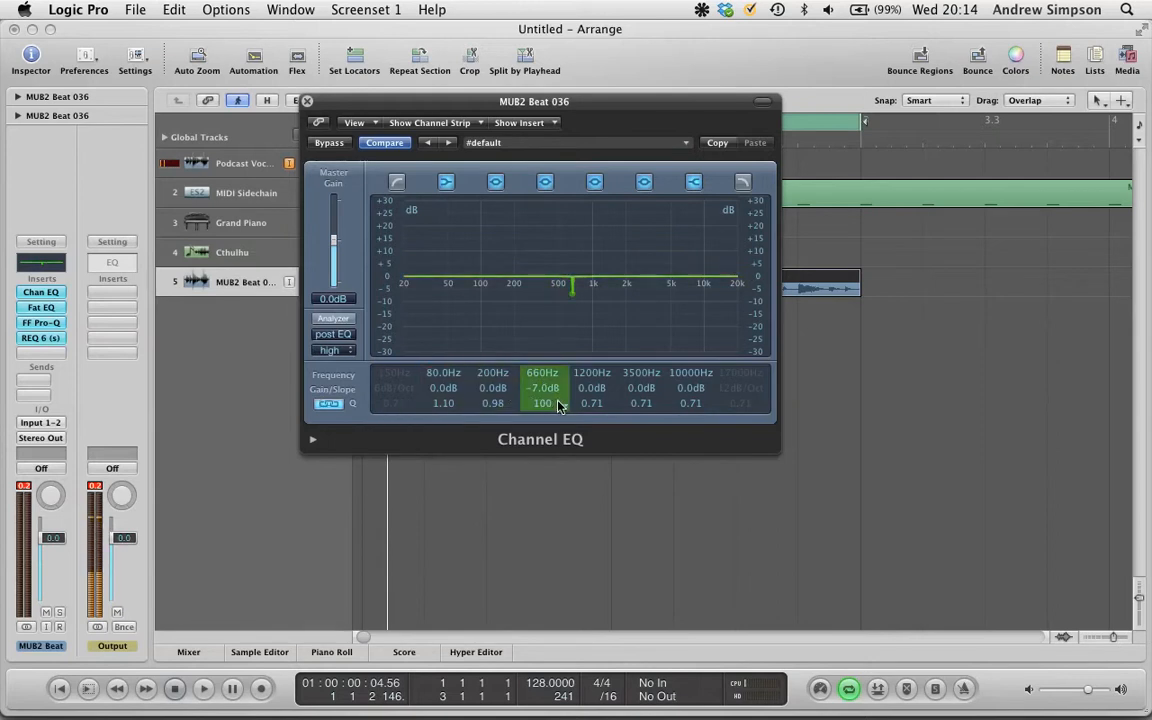
{"action": "mouse_move", "coordinate": [548, 403]}
{"action": "left_mouse_down"}
{"action": "mouse_move", "coordinate": [563, 545]}
{"action": "mouse_move", "coordinate": [542, 393]}
{"action": "mouse_move", "coordinate": [553, 410]}
{"action": "mouse_move", "coordinate": [560, 390]}
{"action": "left_mouse_up"}
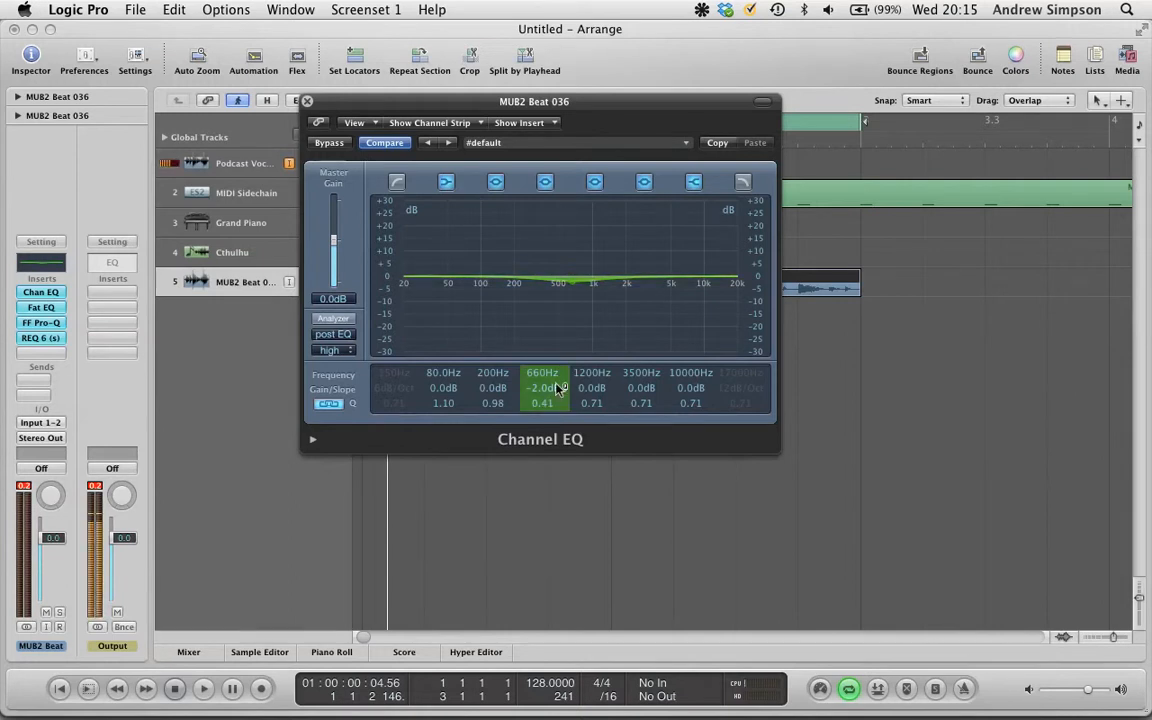